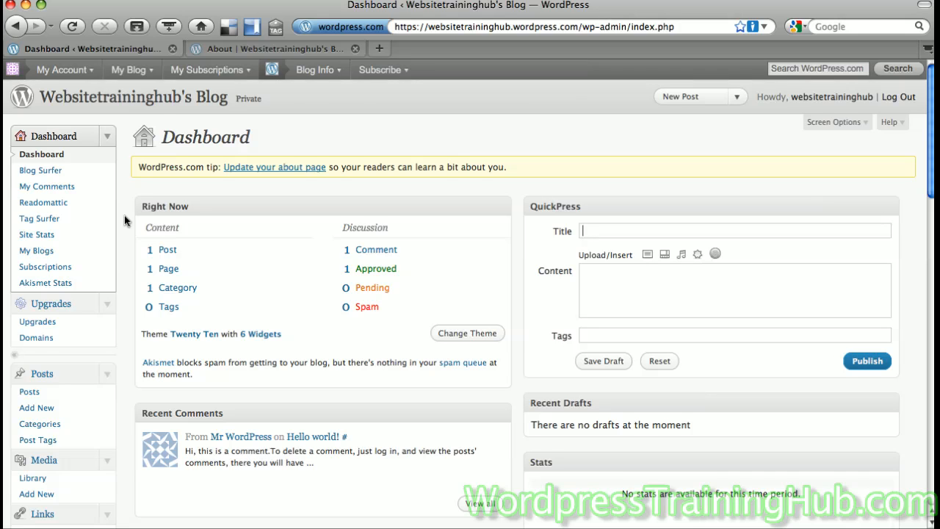
Step: Start a new post and title it "This is my first blog post"
scroll(124, 215, "down", 5)
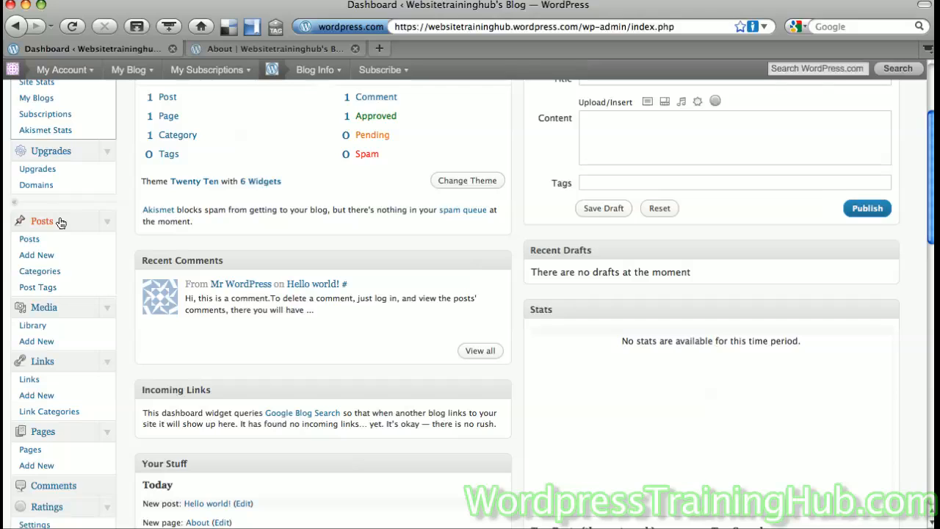
left_click(115, 219)
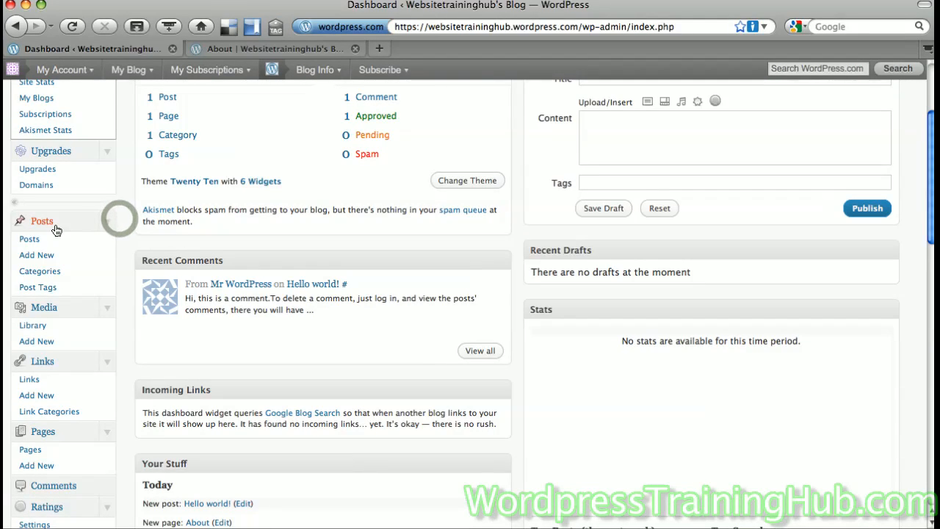
left_click(37, 257)
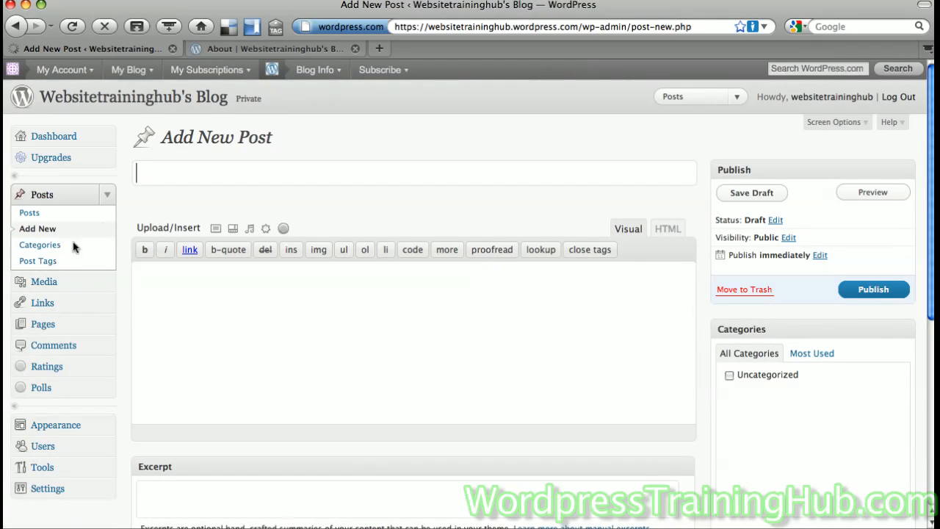
left_click(177, 180)
type("This is my ")
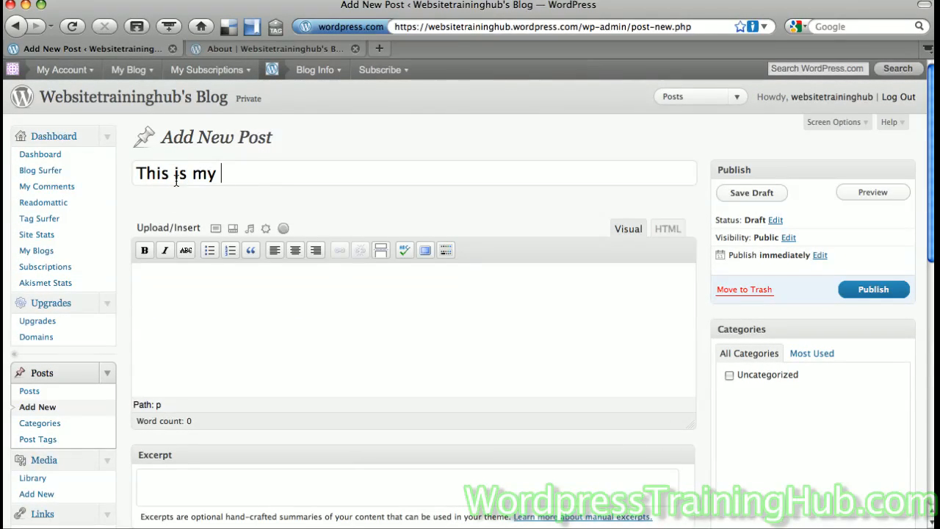
type("first post")
left_click(255, 178)
type("blog")
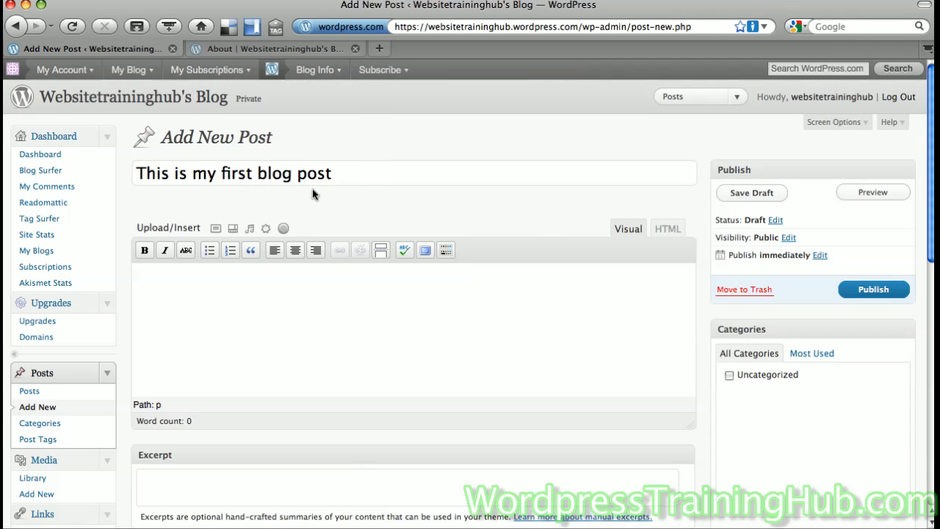
scroll(514, 213, "down", 1)
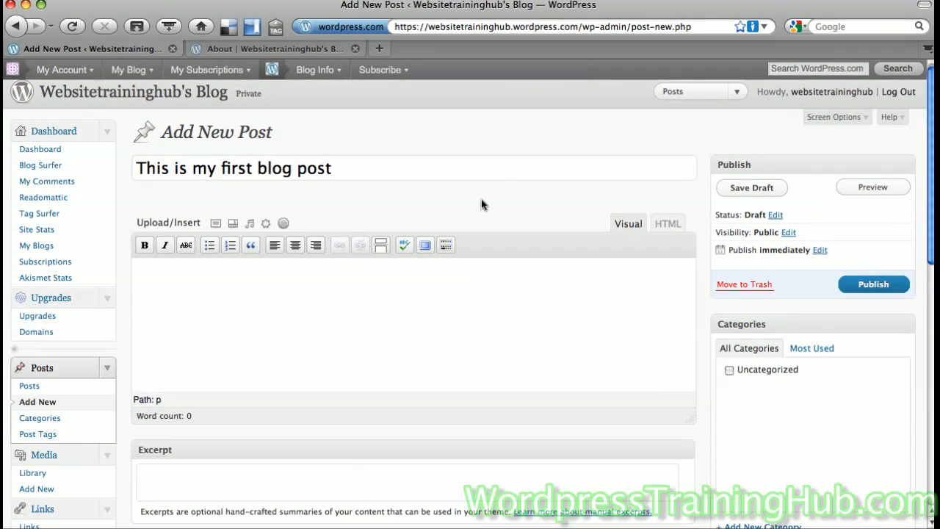
left_click_drag(357, 170, 136, 169)
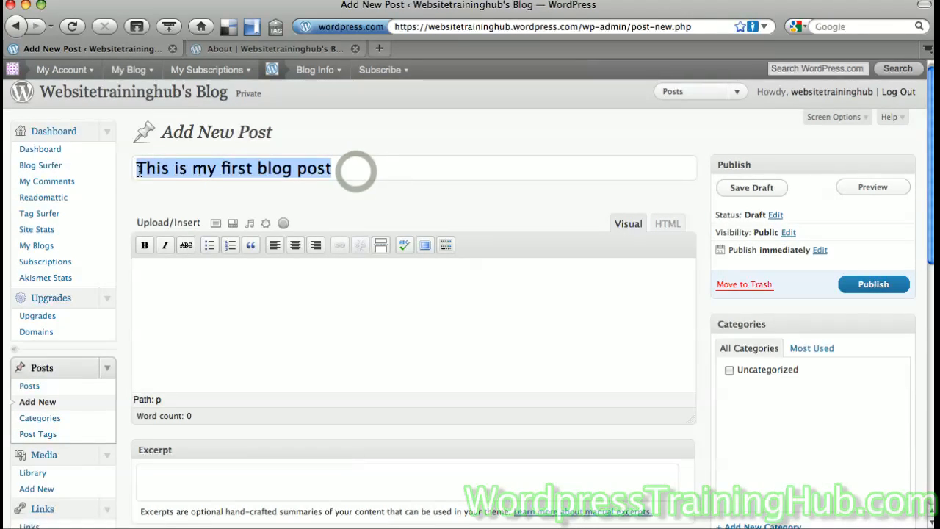
left_click(166, 168)
Step: Enlarge the editor and write "This is my first blog post about how to use Wordpress.com. We are going through all the aspects of this great system."
scroll(122, 207, "down", 3)
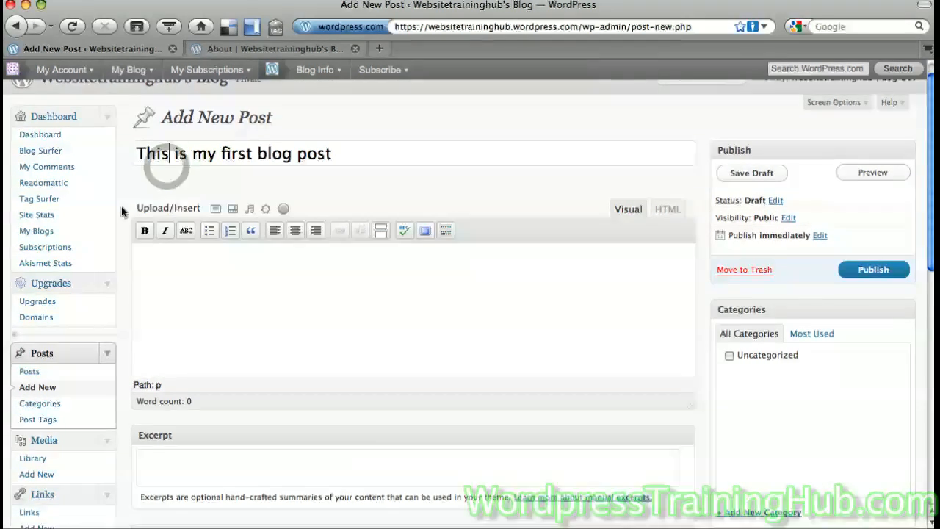
left_click(183, 225)
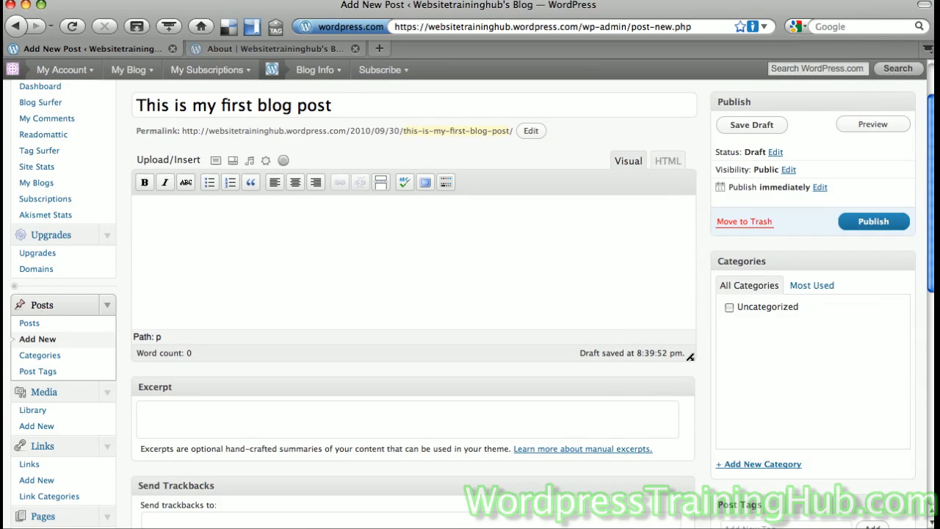
left_click_drag(688, 357, 690, 419)
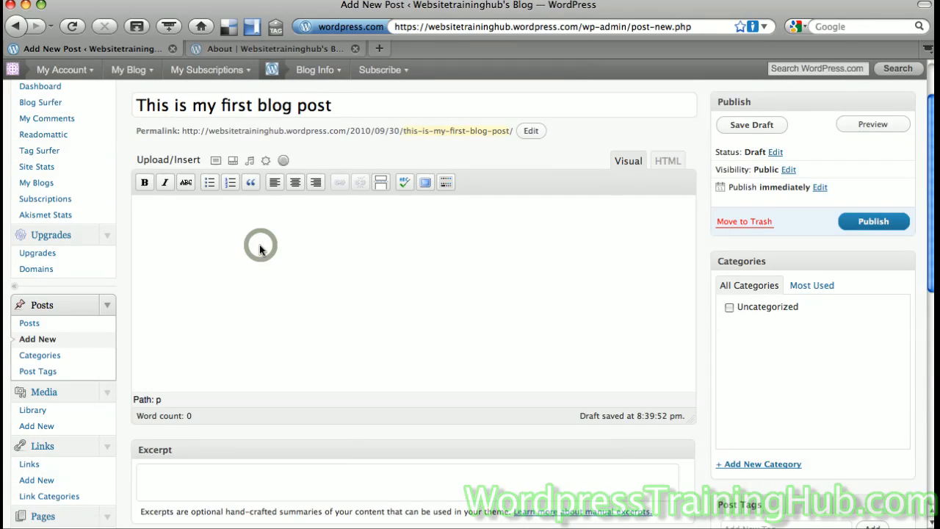
left_click(210, 232)
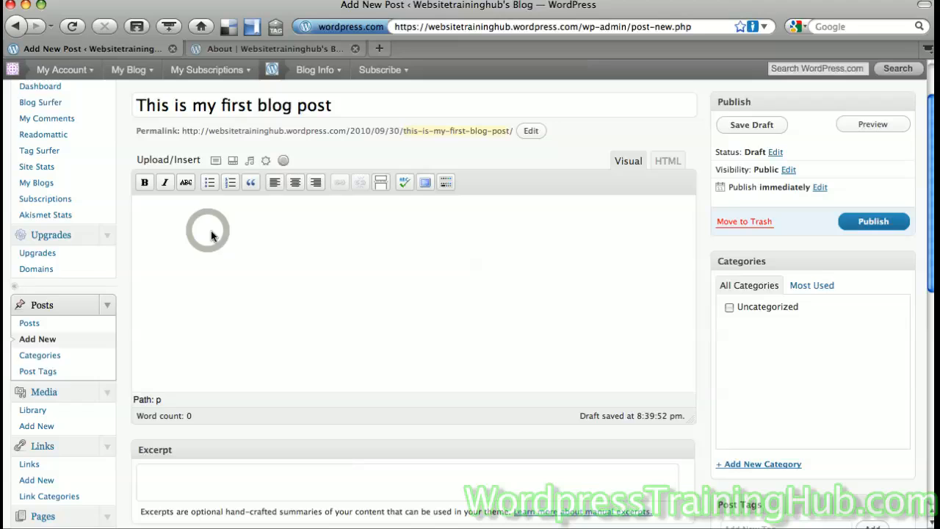
left_click(210, 233)
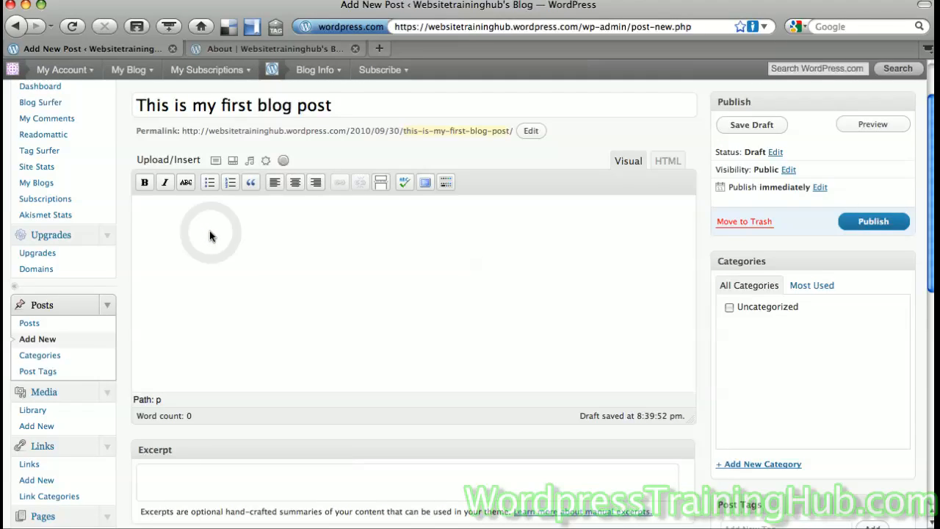
type("This is m")
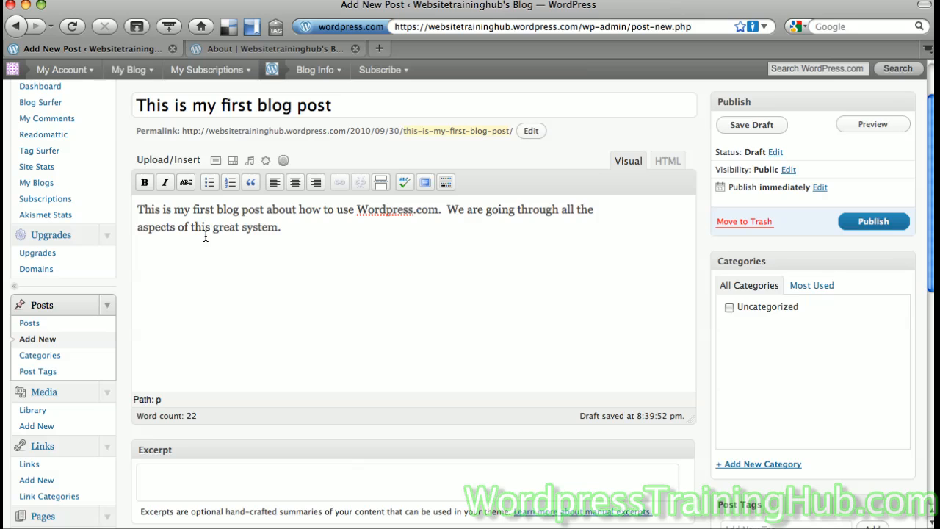
Step: Try bold on the word "This" and a bulleted list on the body paragraph, removing both formats again
double_click(147, 208)
left_click(145, 183)
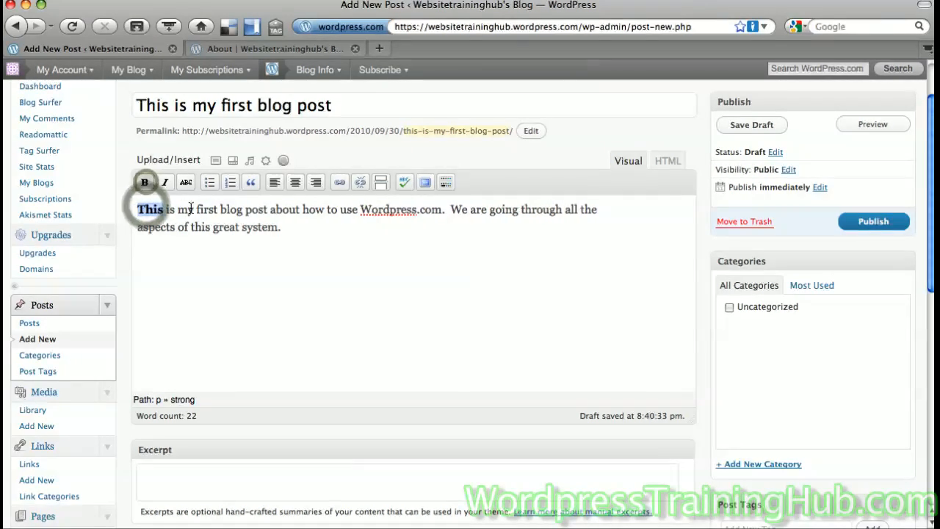
left_click(145, 183)
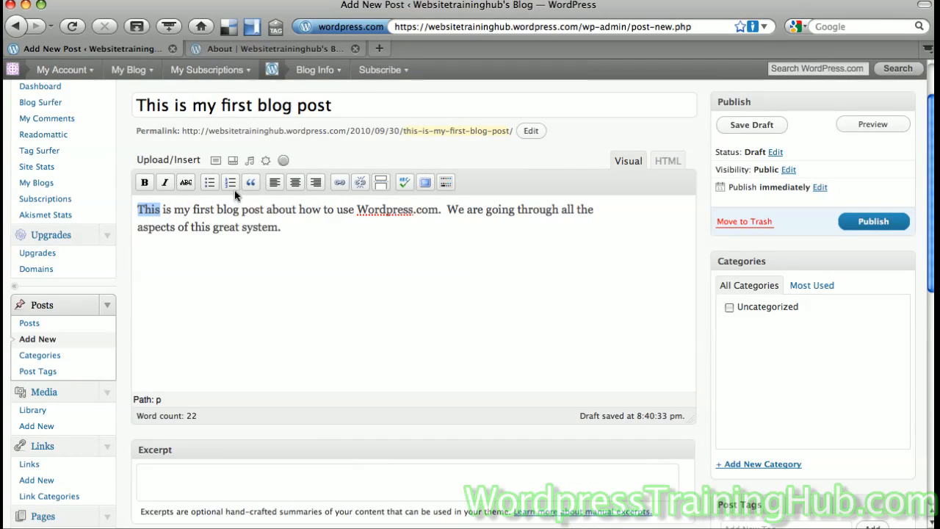
left_click(136, 209)
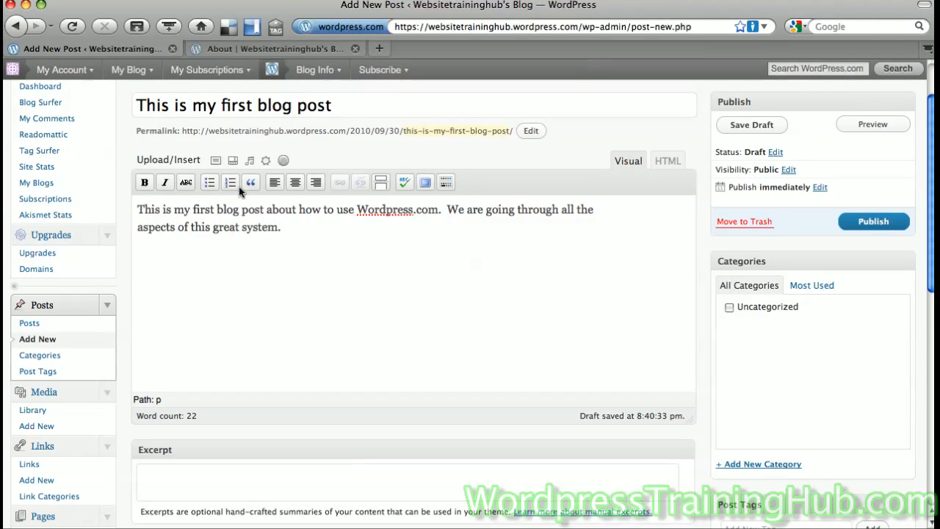
left_click(204, 181)
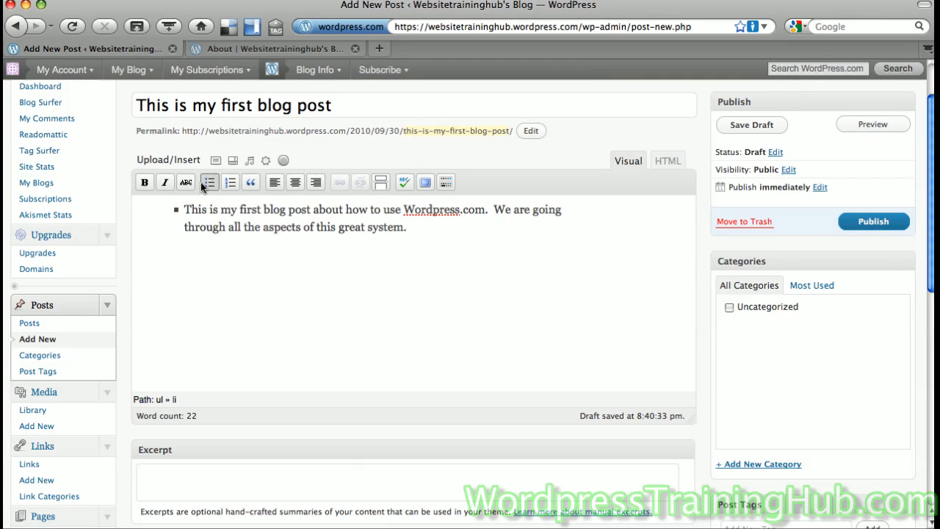
left_click(203, 183)
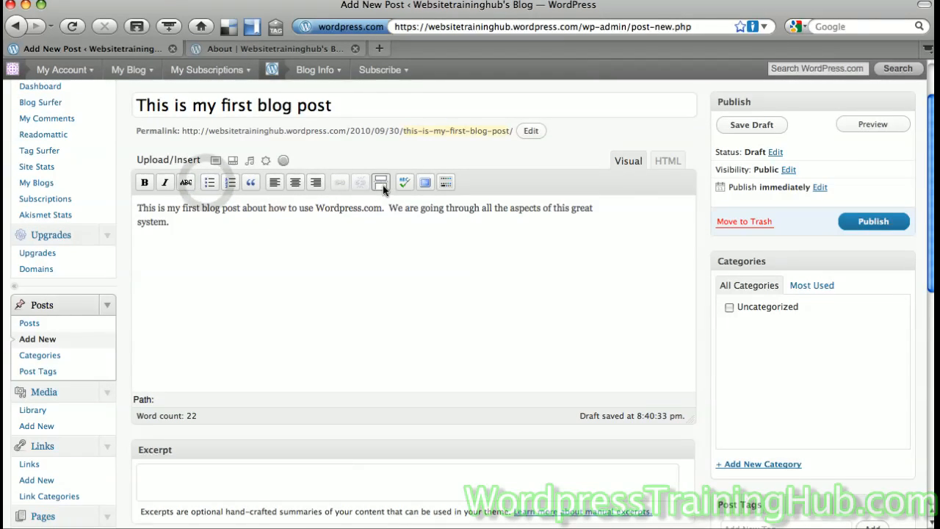
Step: Show the editor's additional row of formatting tools and look through the available text formats
left_click(447, 184)
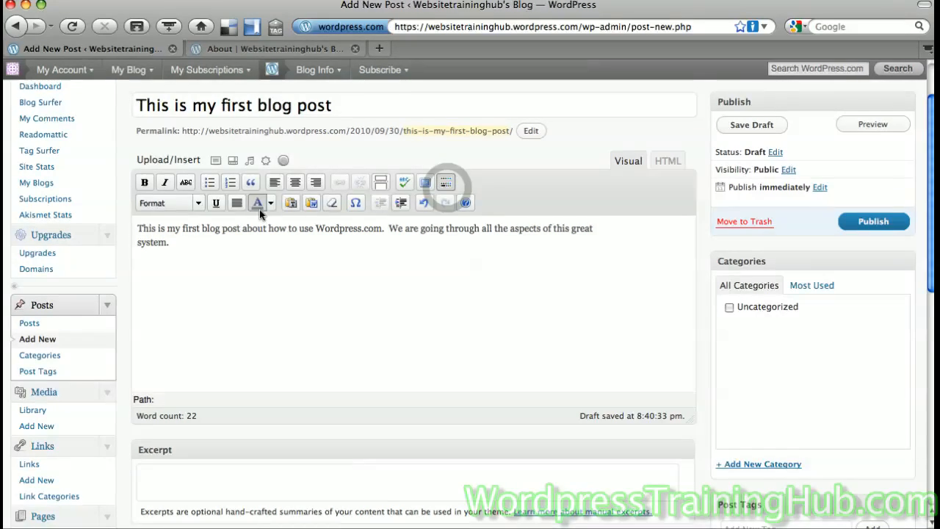
left_click(197, 204)
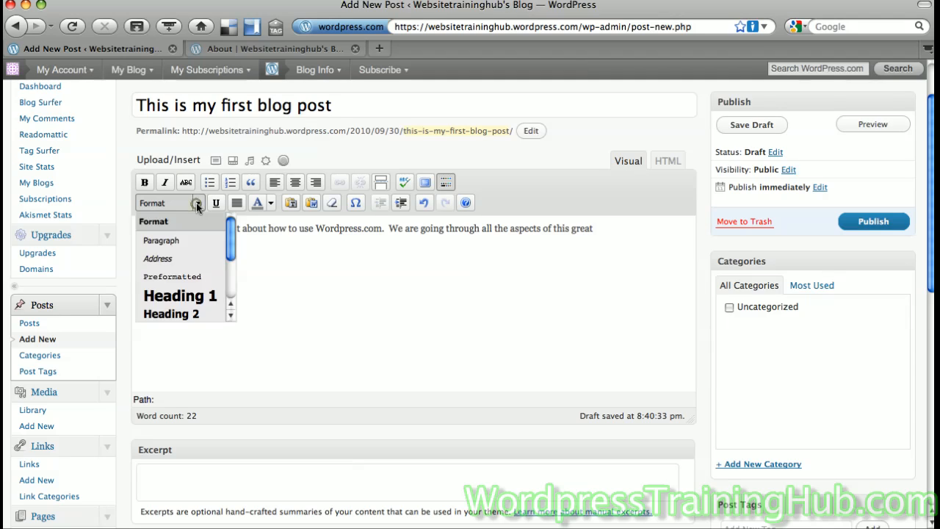
left_click_drag(228, 244, 224, 269)
left_click(263, 269)
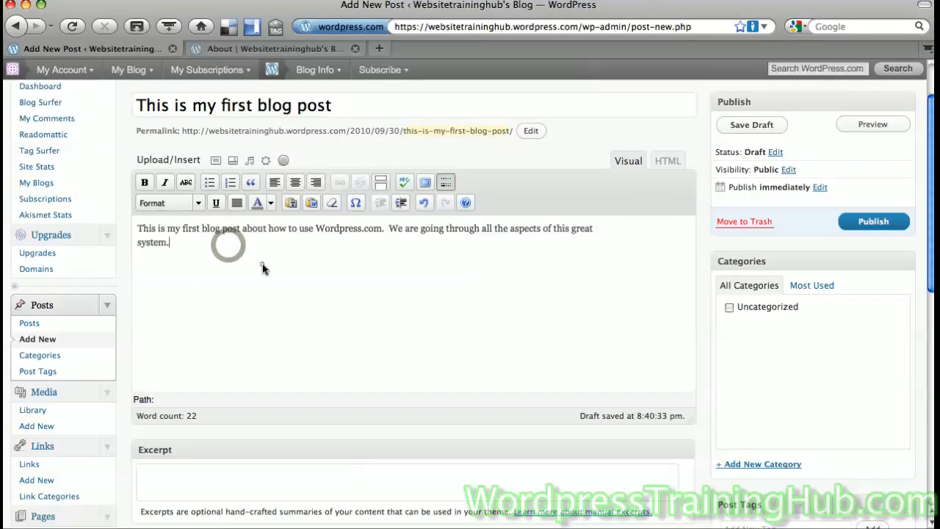
Step: Try the Heading 1 format on the body text and set it back to Paragraph
left_click_drag(136, 228, 157, 228)
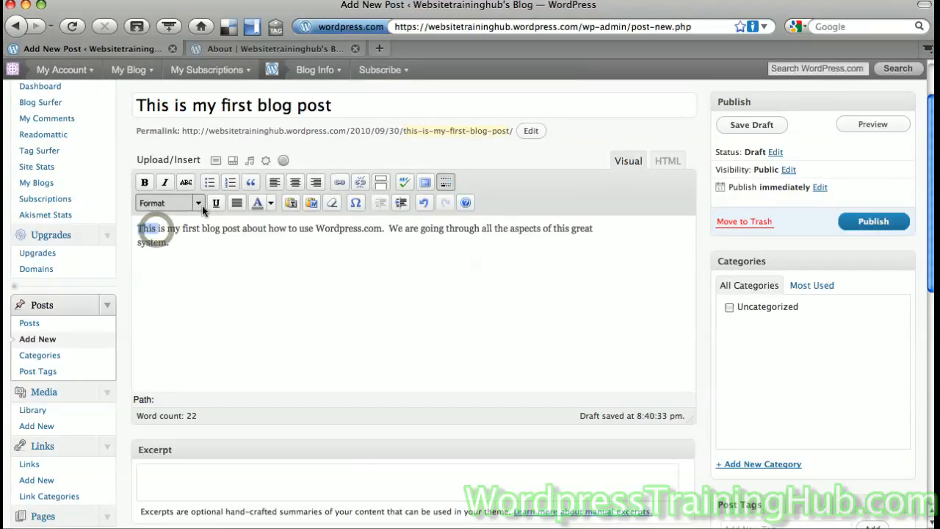
left_click(200, 205)
left_click(204, 294)
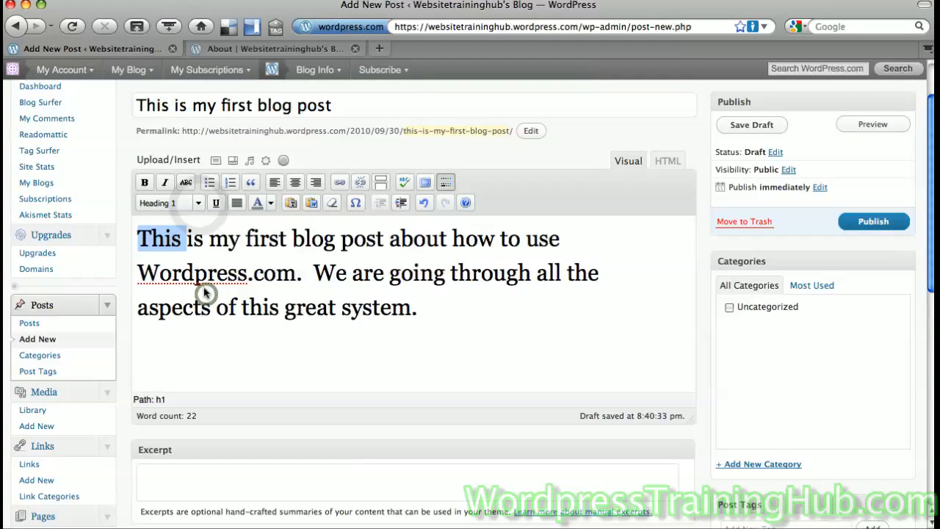
left_click(198, 204)
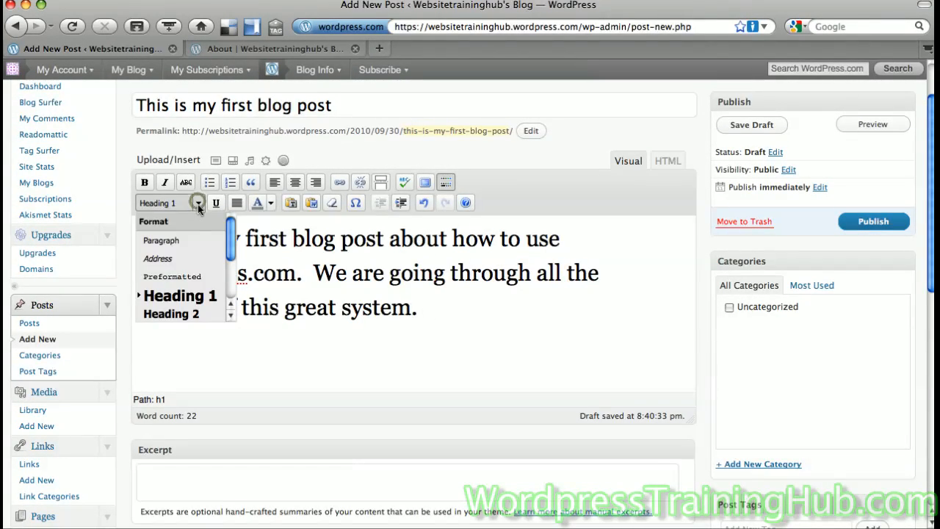
left_click(175, 239)
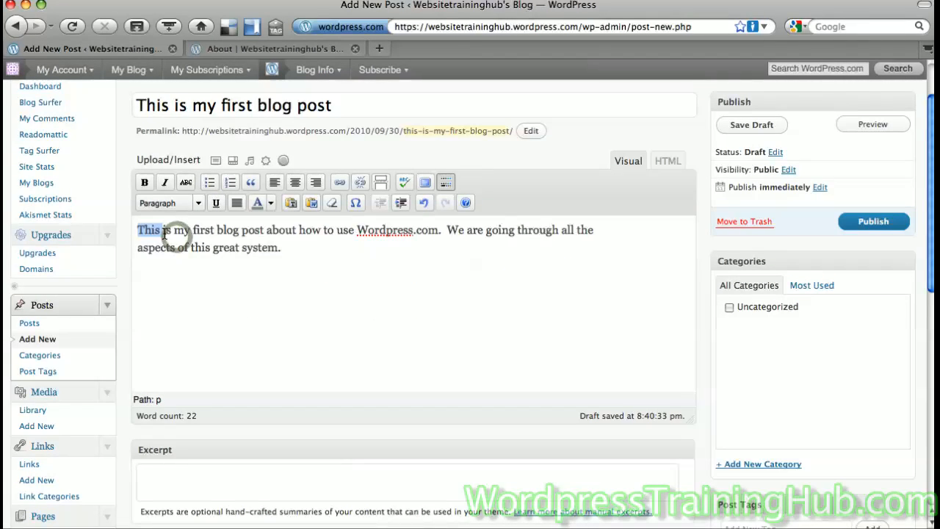
Step: Split the body text into two paragraphs after the first sentence, ending in "Wordpress.com."
left_click(138, 234)
left_click_drag(137, 234, 437, 237)
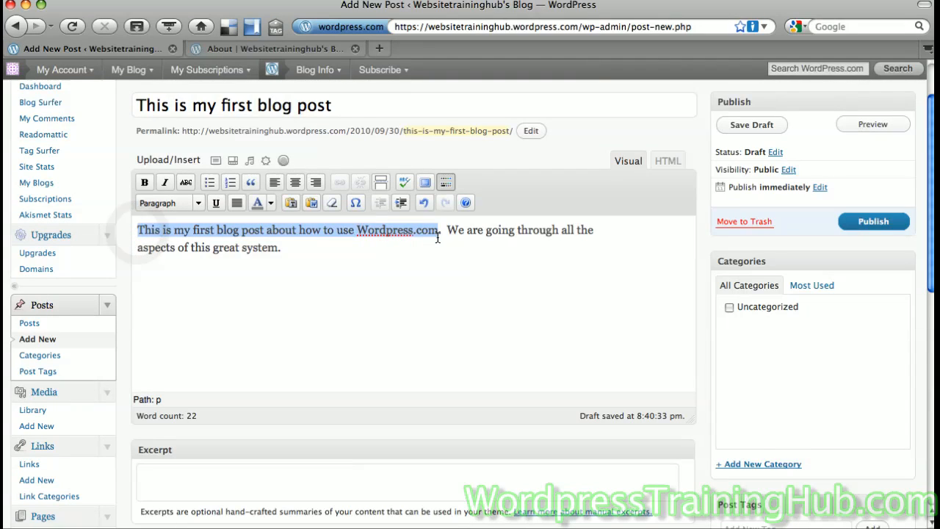
left_click(445, 237)
key("Return")
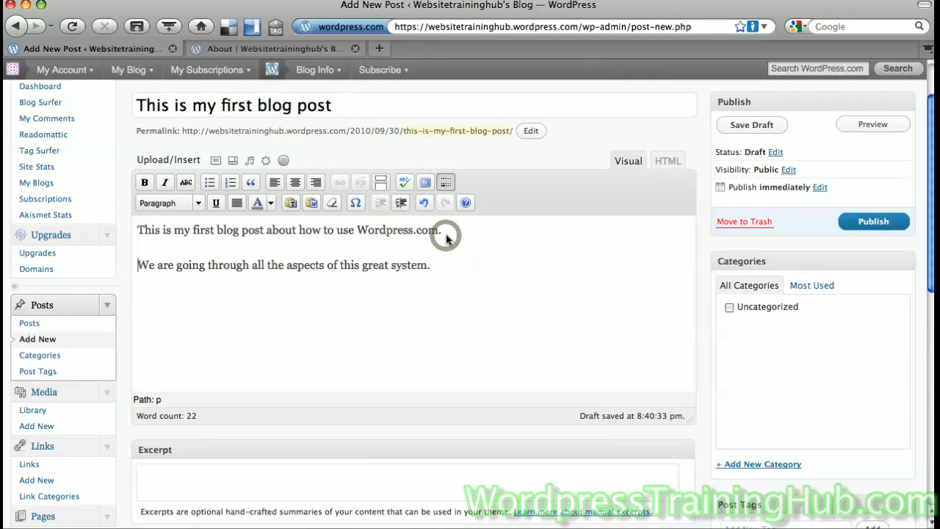
Step: Format the first body paragraph, "This is my first blog post about how to use Wordpress.com.", as Heading 3
triple_click(279, 232)
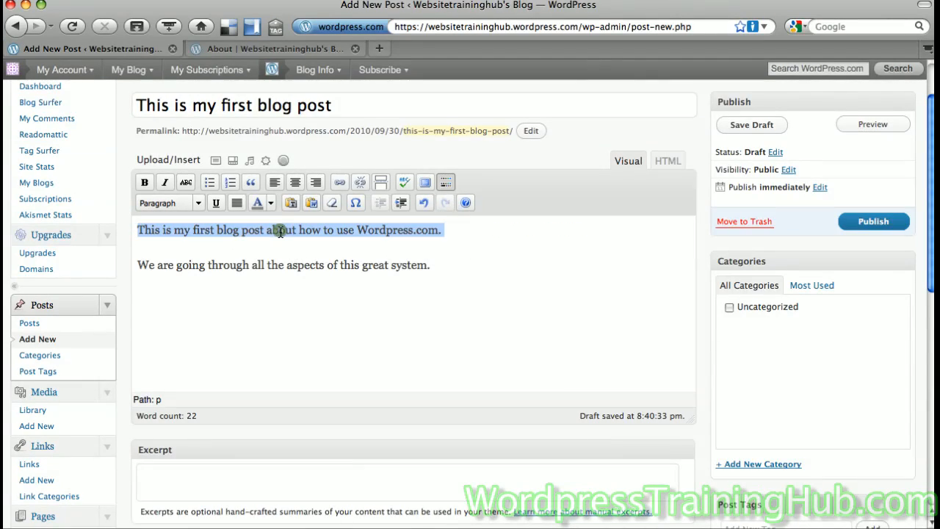
left_click(197, 203)
scroll(206, 282, "down", 2)
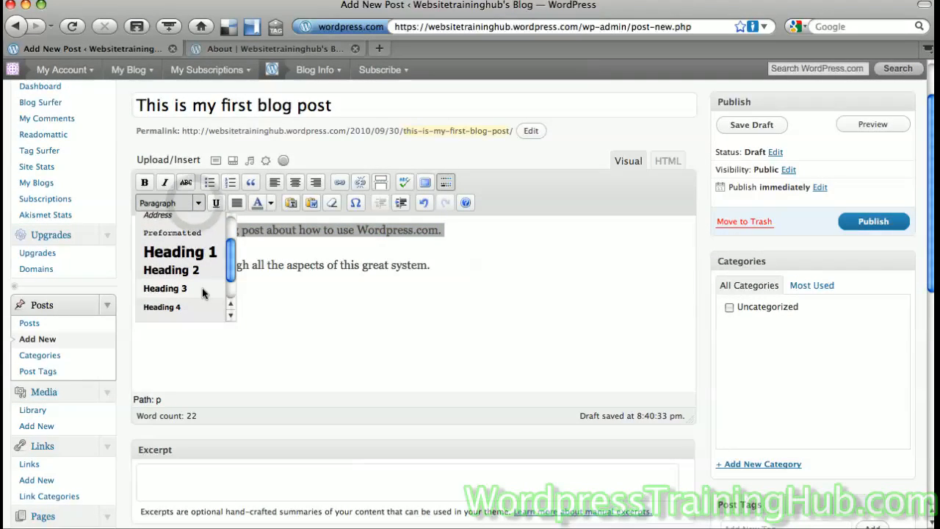
left_click(203, 289)
left_click(454, 269)
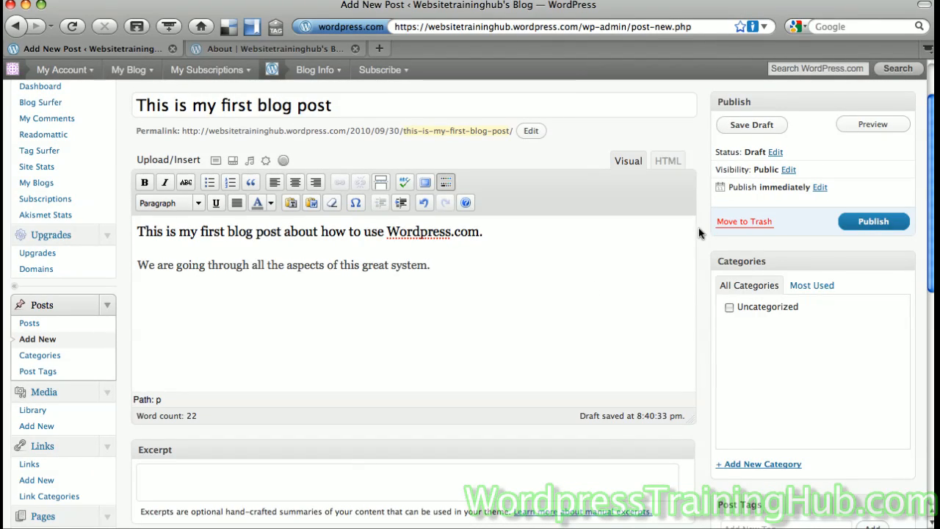
Step: Add a new category named "updates" to the post
scroll(699, 233, "down", 2)
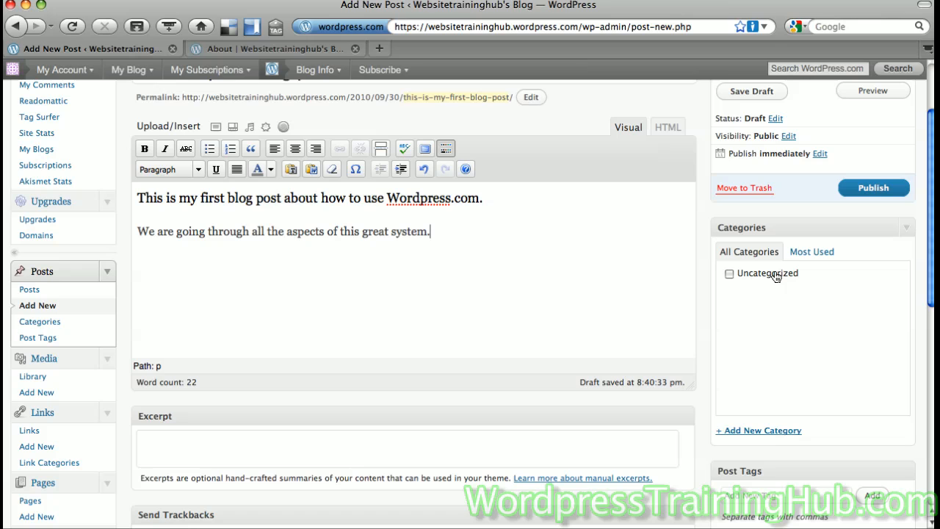
left_click(762, 429)
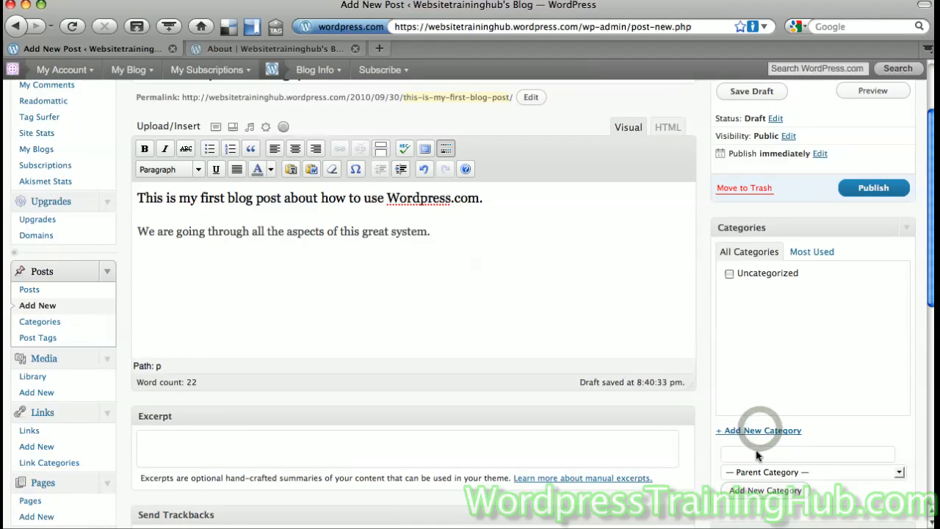
left_click(756, 453)
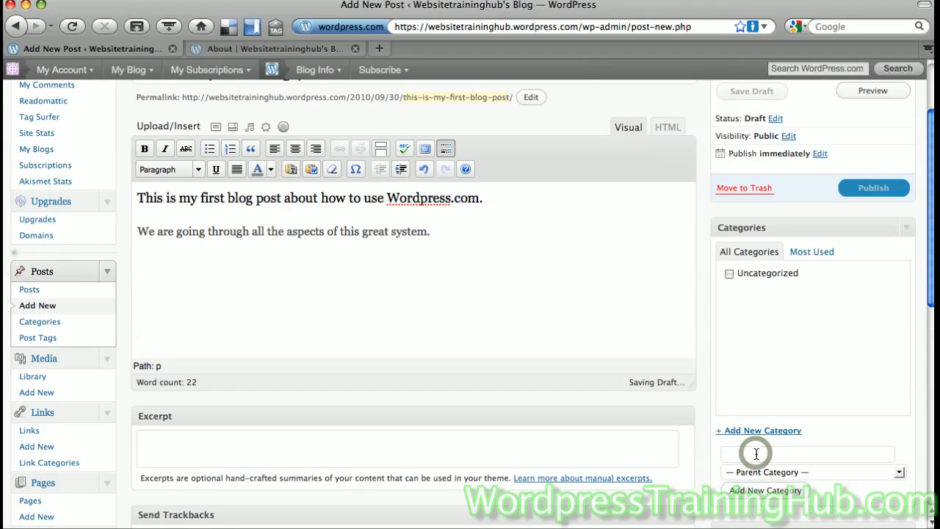
type("updates")
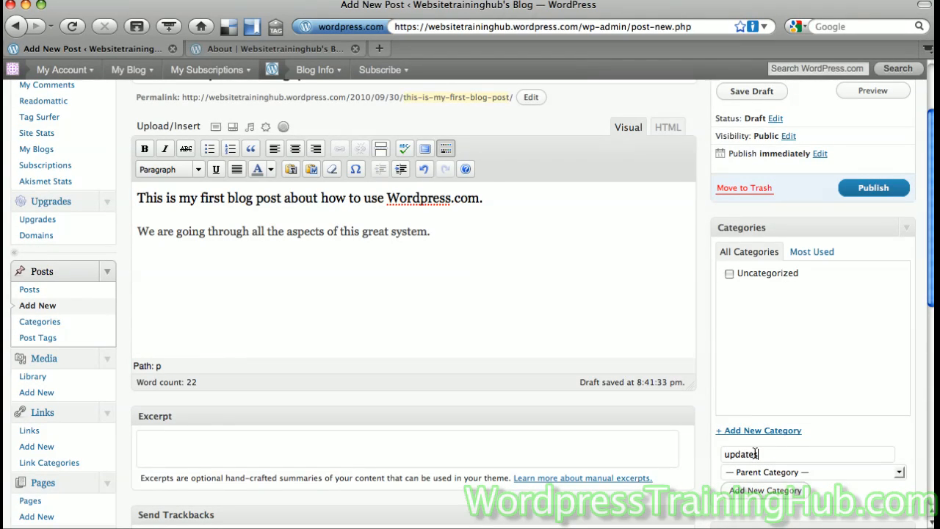
left_click(748, 492)
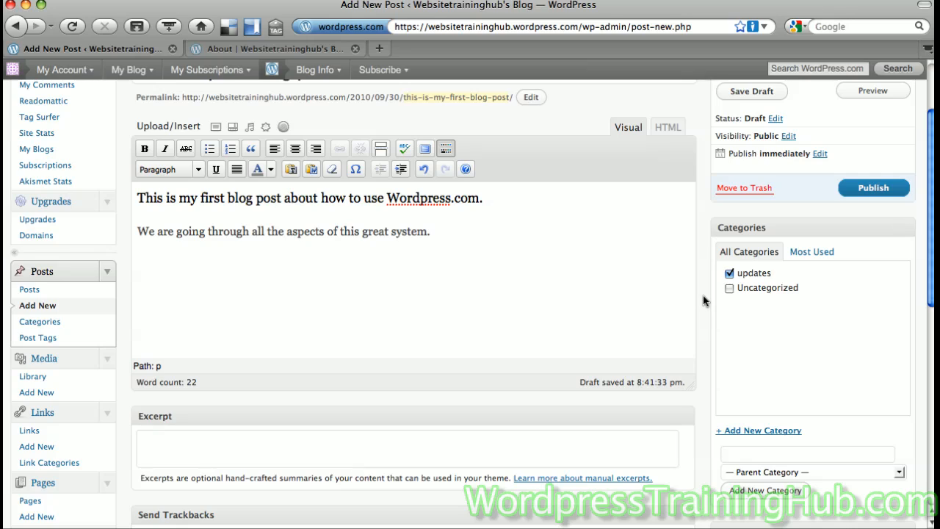
Step: Add the tags "training", "wordpress.com" and "blog" to the post
scroll(704, 300, "down", 5)
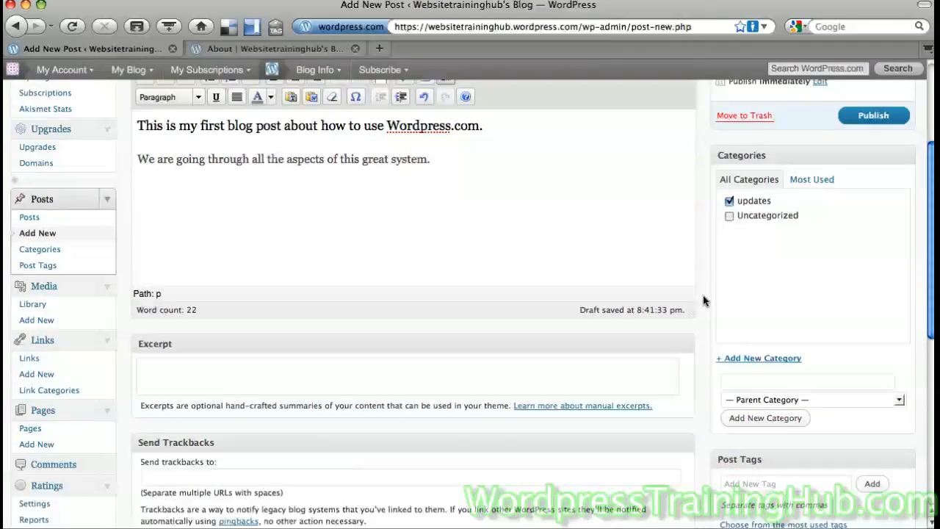
scroll(703, 301, "down", 3)
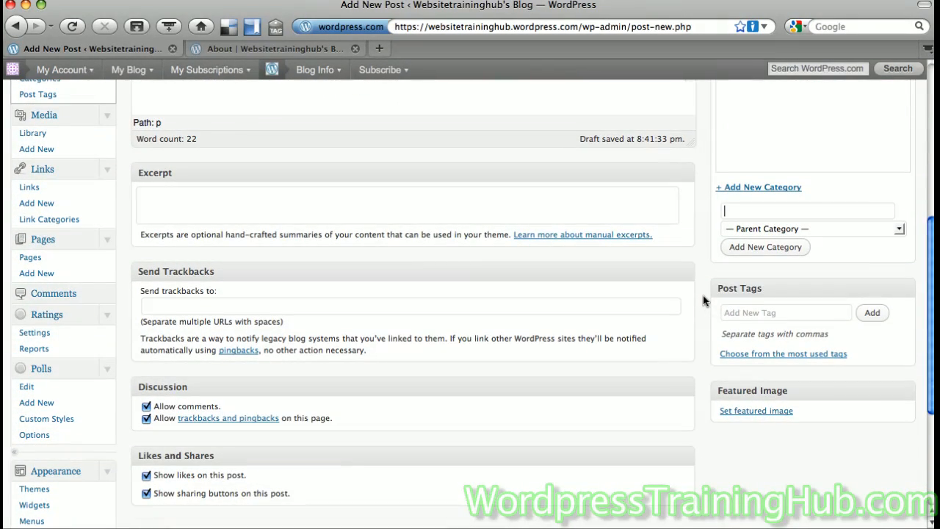
left_click(748, 310)
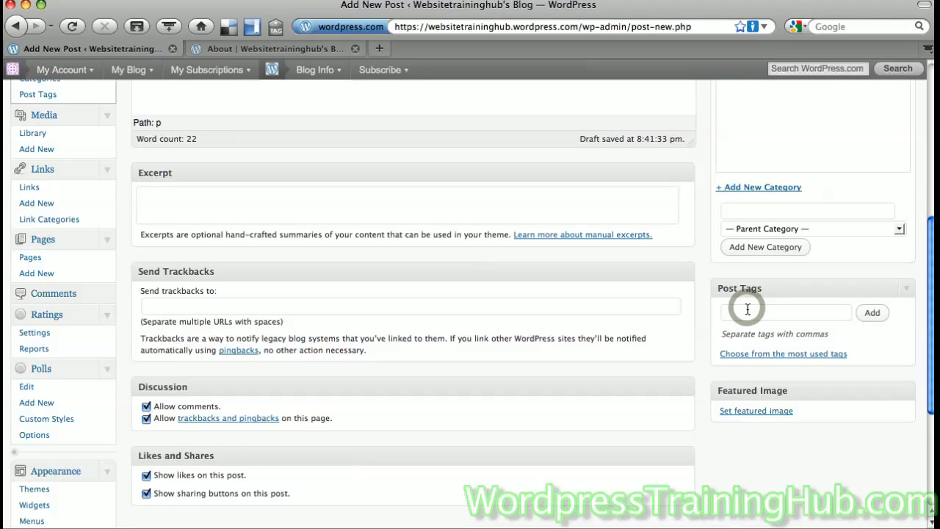
type("training, wordpress.com")
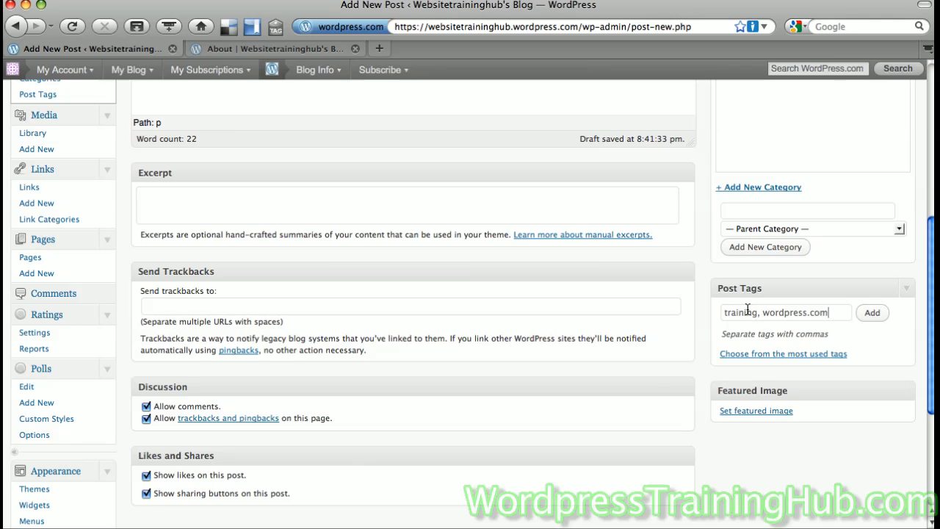
type("g")
left_click(873, 313)
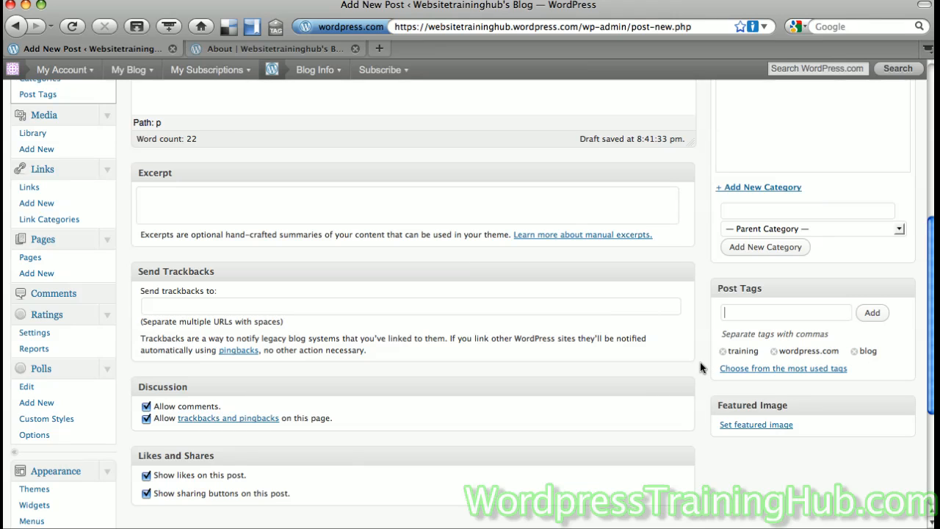
Step: View the upload options for the post's featured image and close them without choosing a file
scroll(700, 362, "down", 3)
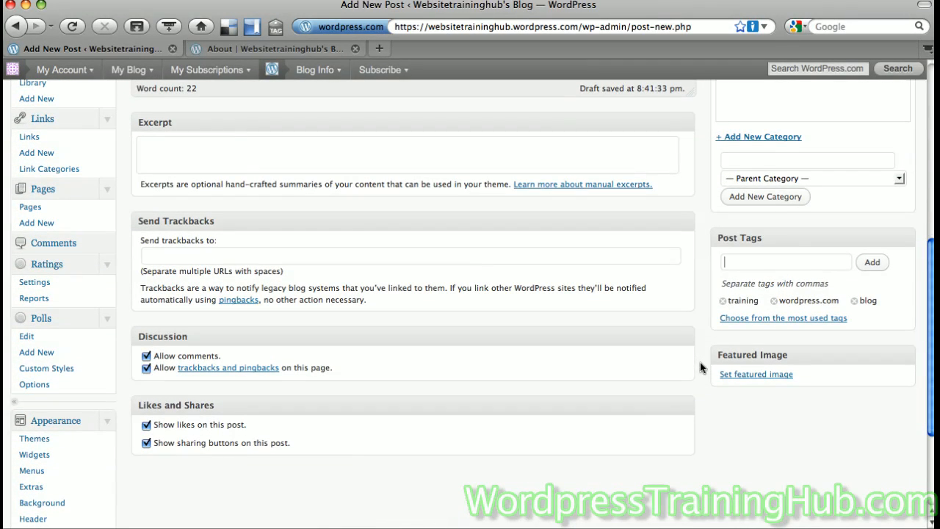
left_click(726, 376)
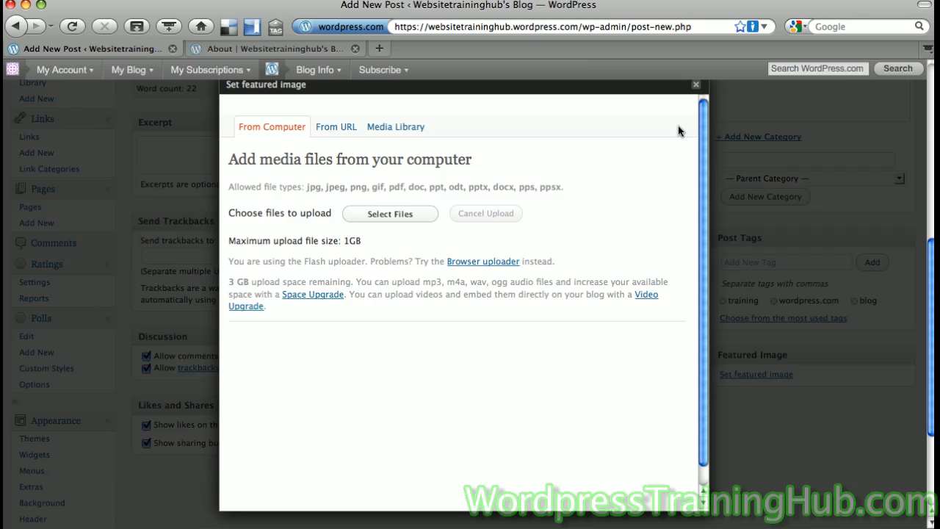
left_click(696, 91)
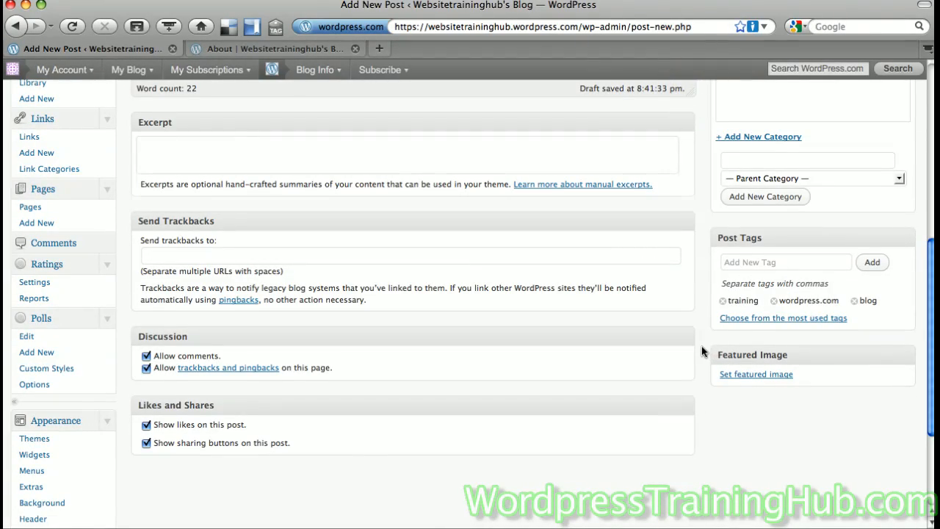
Step: Preview the draft post, examine its title, heading line and body text on the blog page, and close the preview
scroll(702, 351, "up", 10)
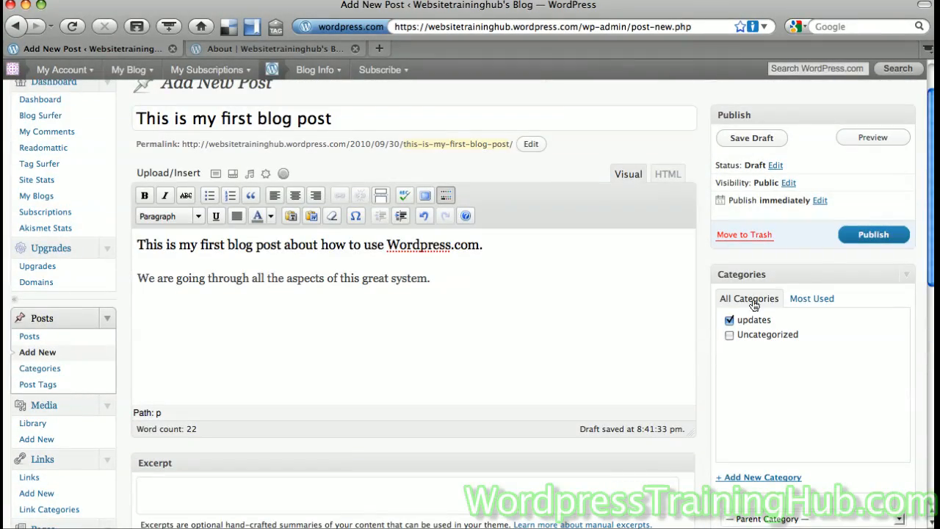
left_click(865, 143)
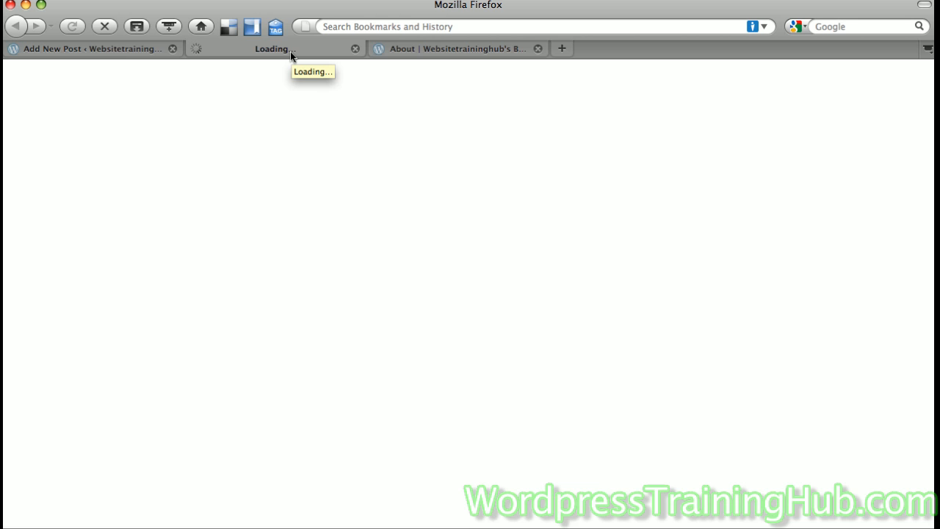
left_click(149, 50)
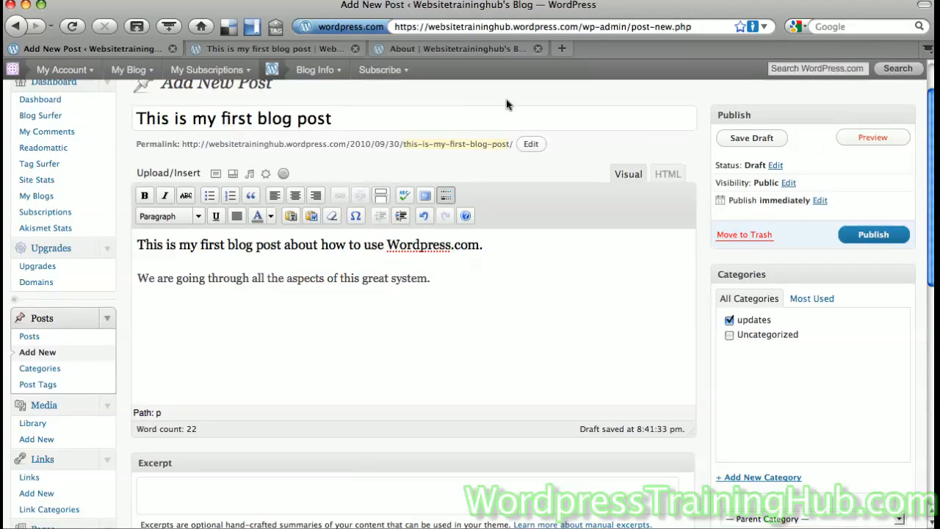
left_click(323, 49)
scroll(118, 209, "down", 4)
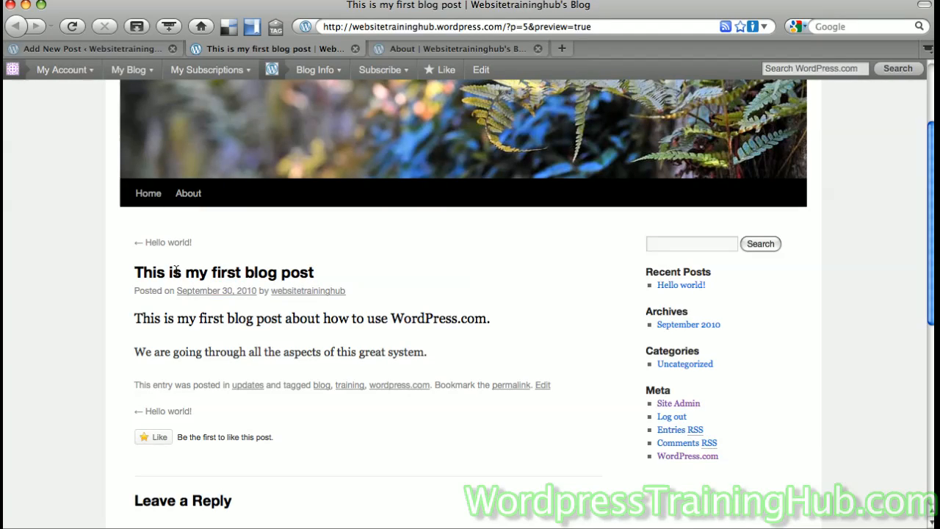
left_click_drag(135, 320, 492, 327)
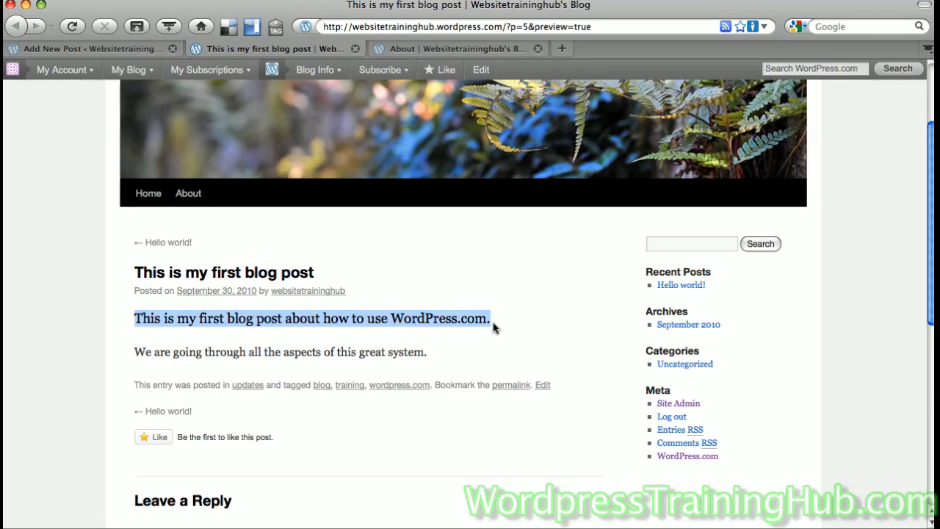
left_click(514, 322)
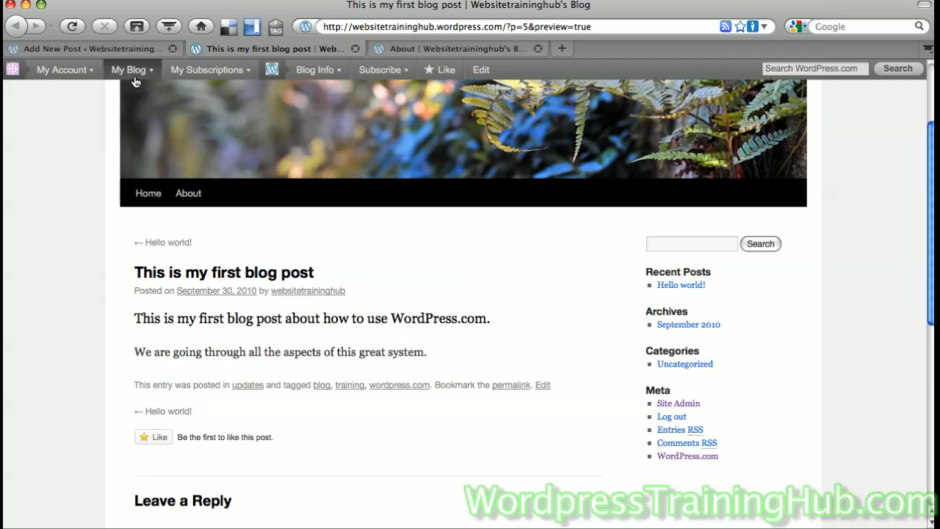
left_click(355, 49)
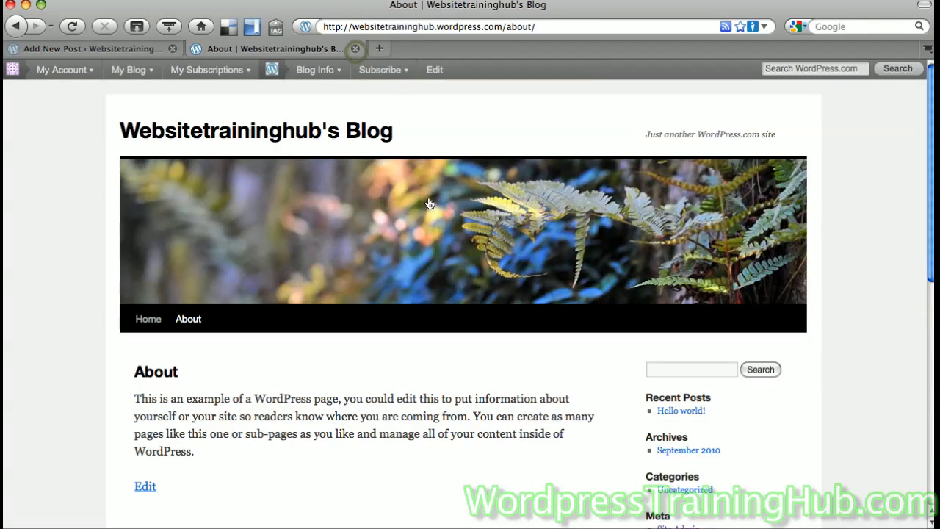
Step: Return to the post editor and look through the post's status options without changing the Draft status
left_click(123, 45)
scroll(709, 263, "up", 2)
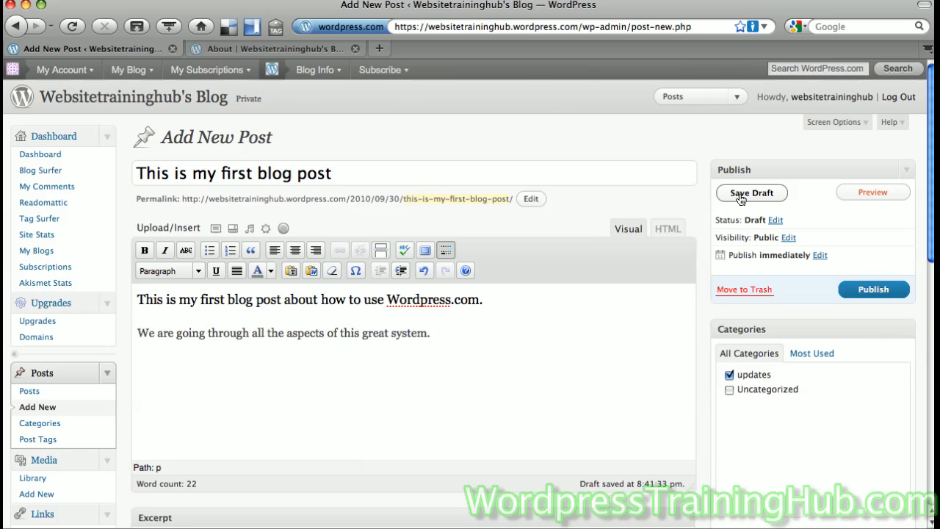
left_click(776, 220)
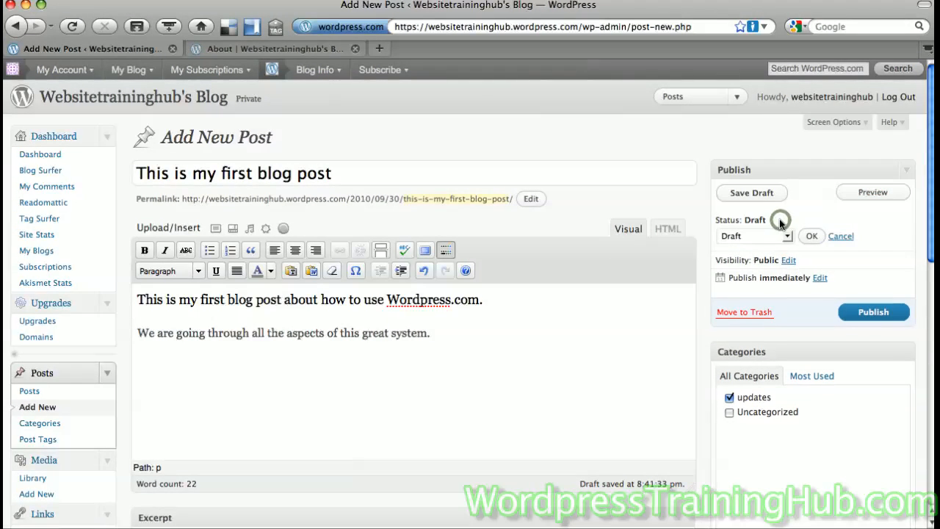
left_click(782, 235)
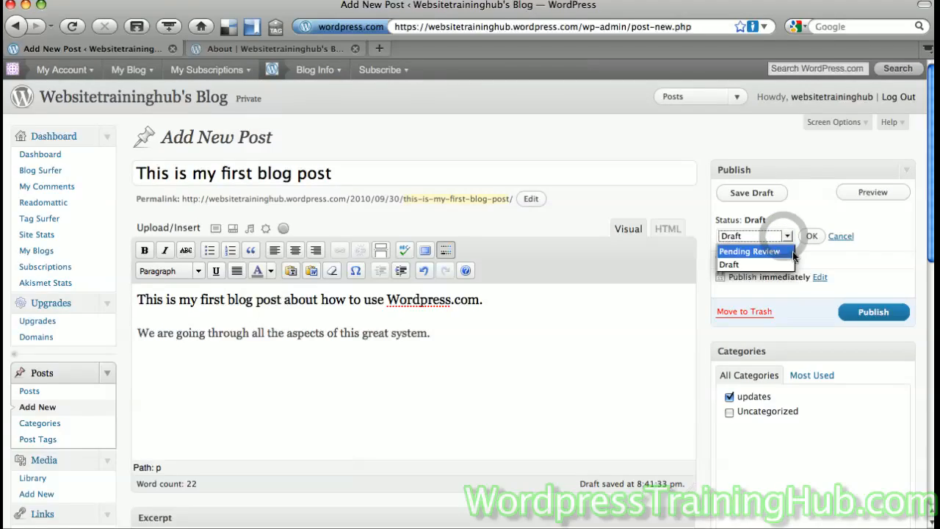
left_click(829, 263)
Step: Try the Password protected and Private visibility options for the post, go back to Public and cancel the visibility edit
left_click(788, 260)
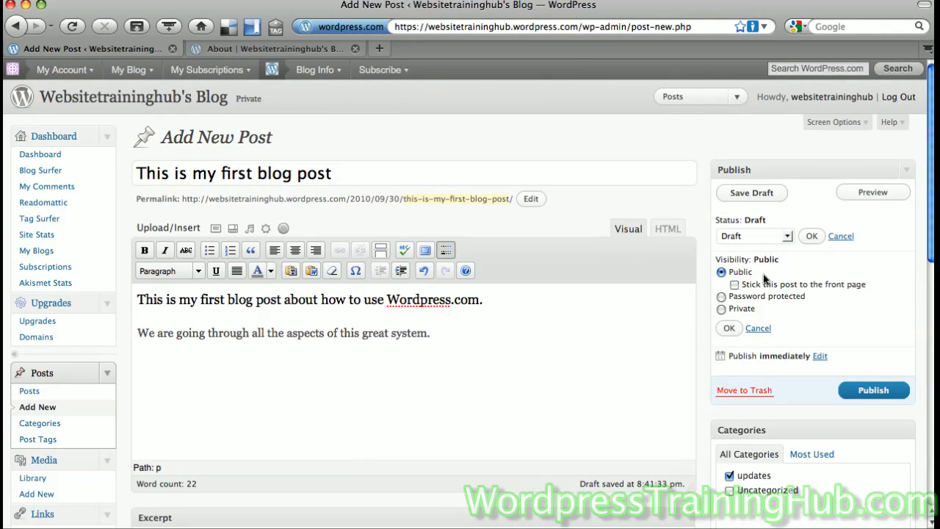
left_click(722, 297)
left_click(731, 315)
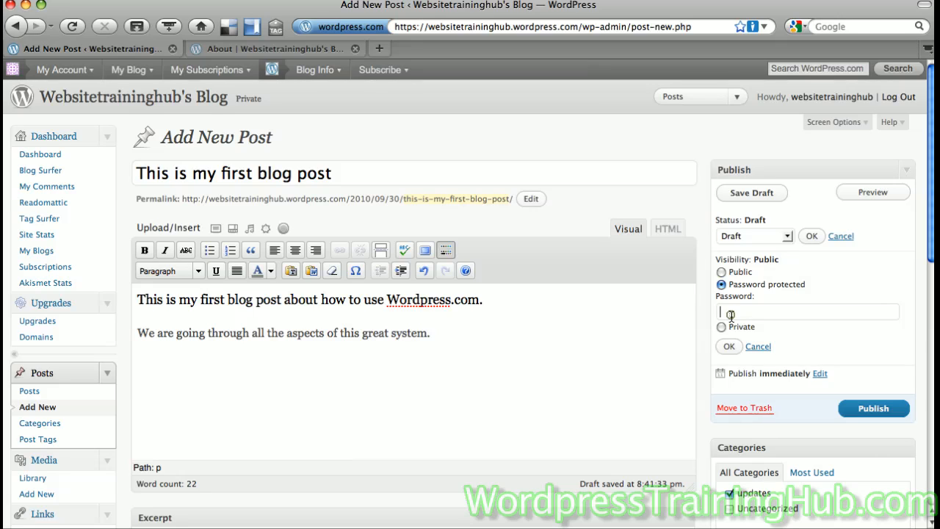
left_click(722, 327)
left_click(722, 272)
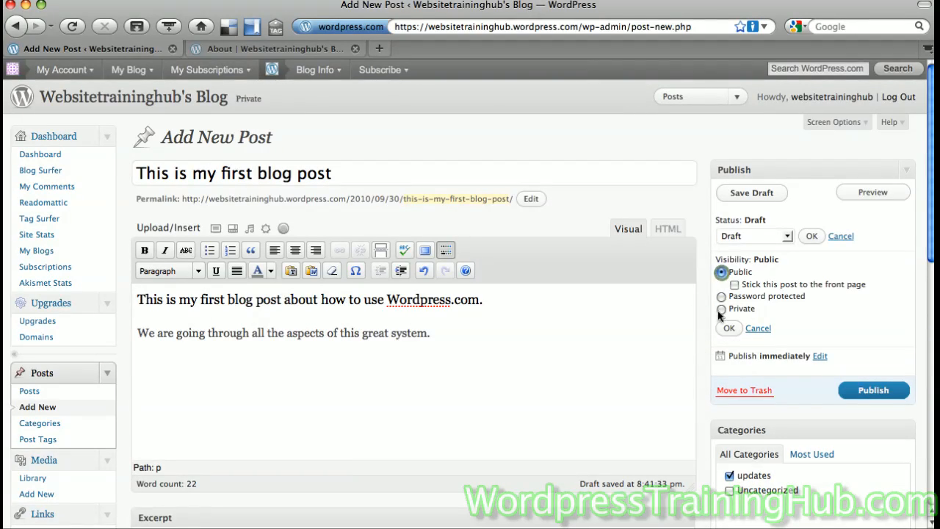
left_click(759, 328)
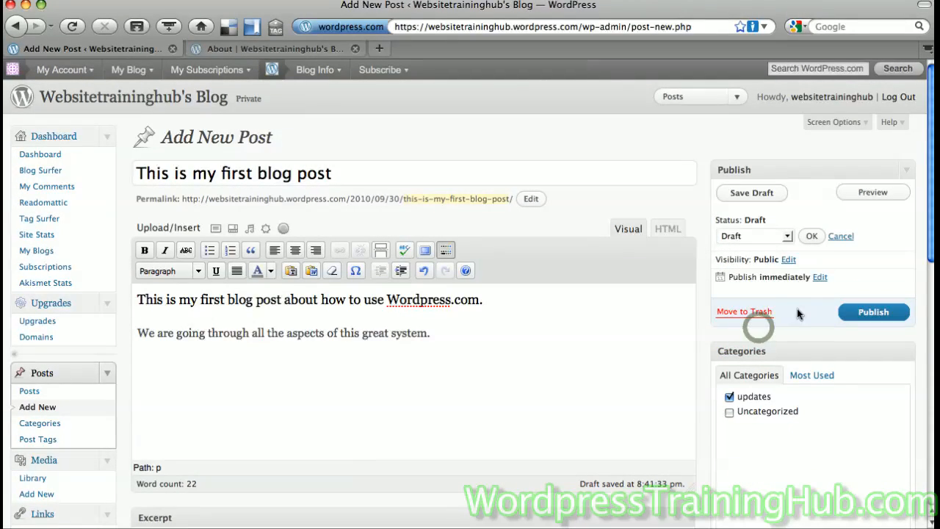
Step: Check the post's publishing date settings, cancel them and publish the post immediately
left_click(819, 278)
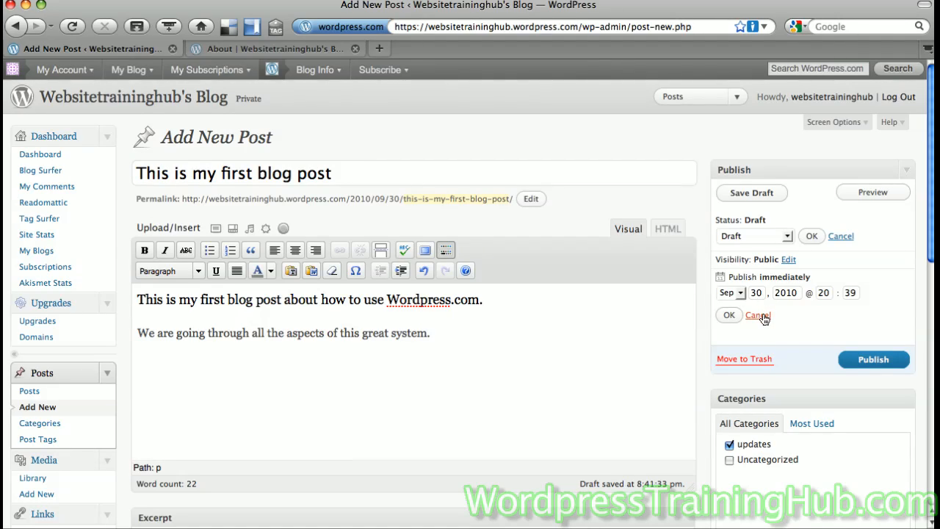
left_click(761, 316)
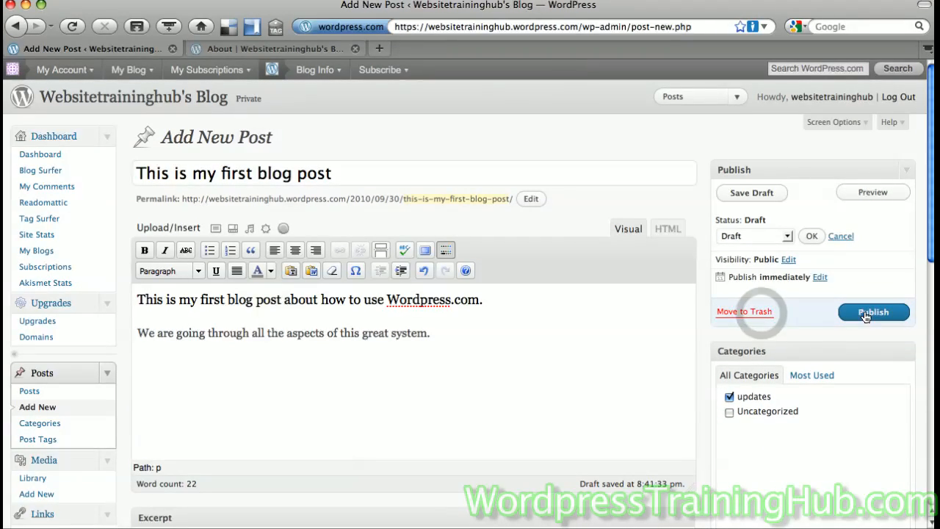
left_click(867, 314)
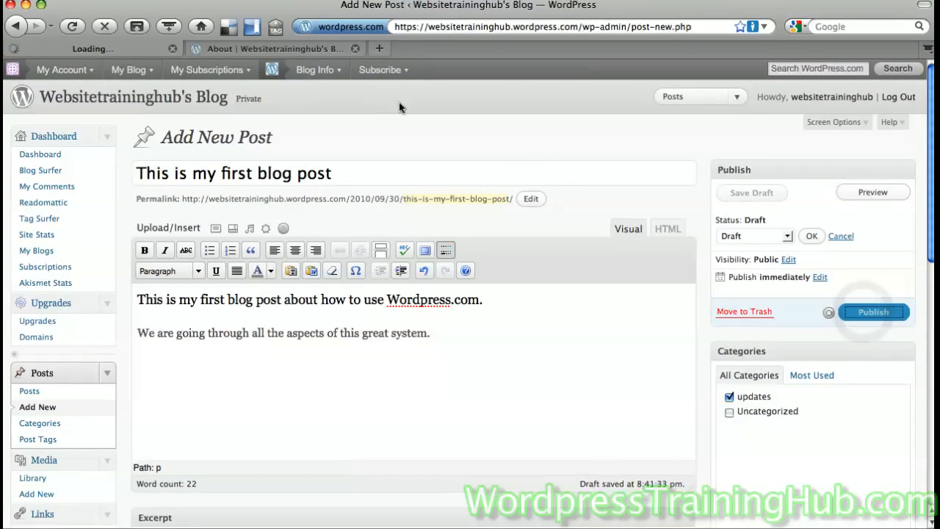
Step: Reload the public blog and open its home page to check the published post and its category and tags
left_click(324, 50)
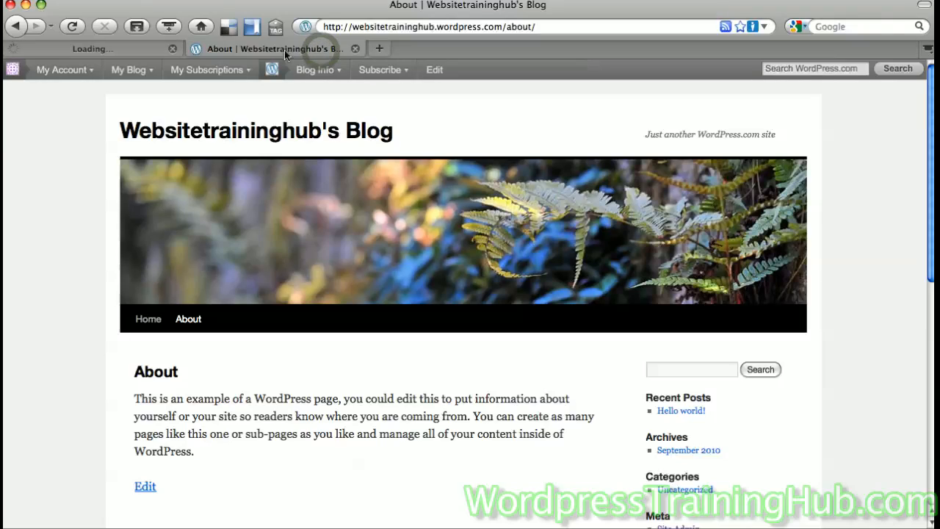
left_click(71, 27)
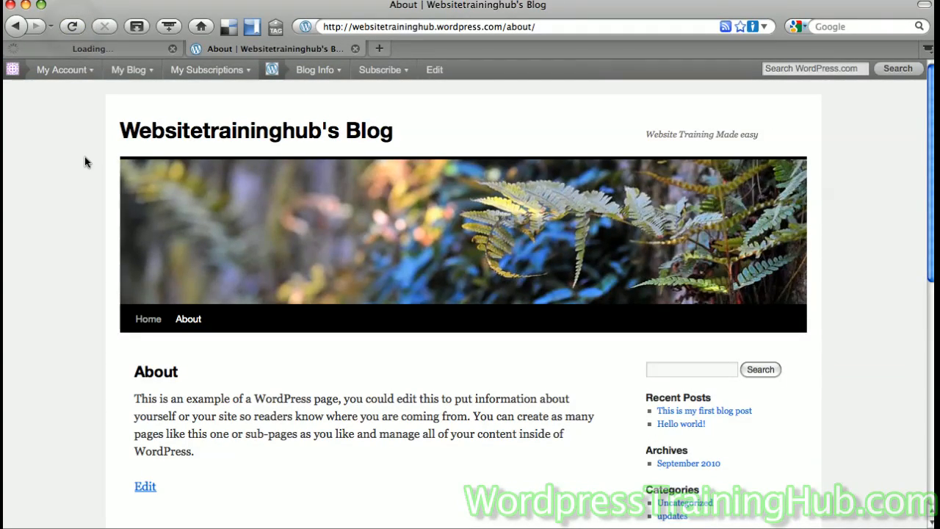
left_click(147, 319)
scroll(94, 279, "down", 3)
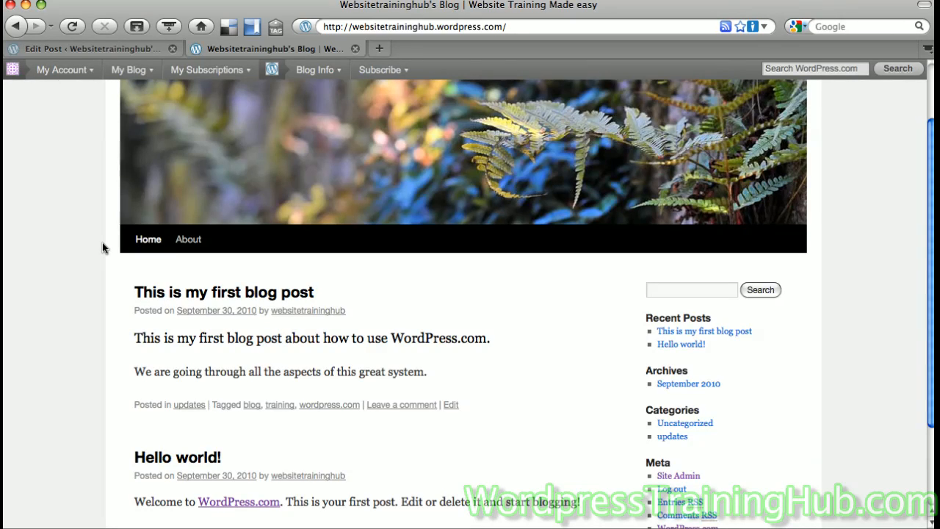
Step: Return to the blog administration, open category management and keep None as the new category's parent
left_click(110, 47)
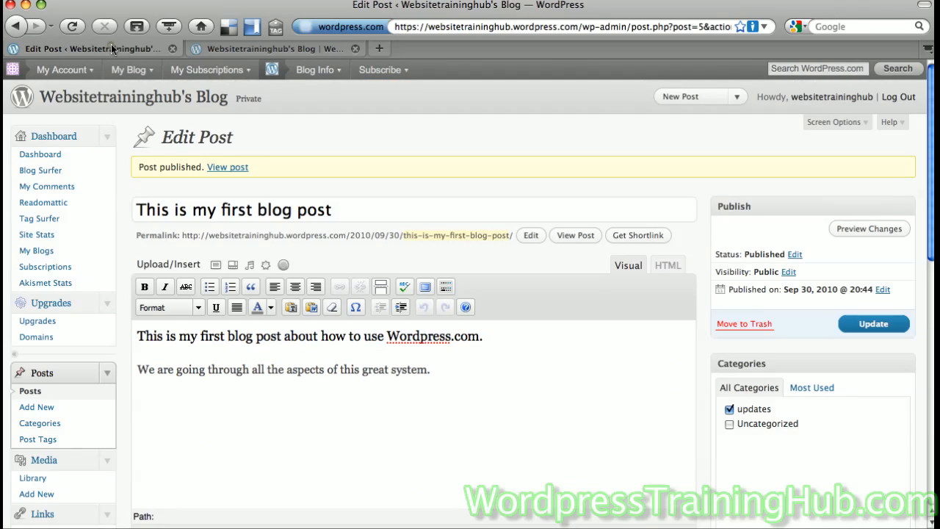
left_click(57, 423)
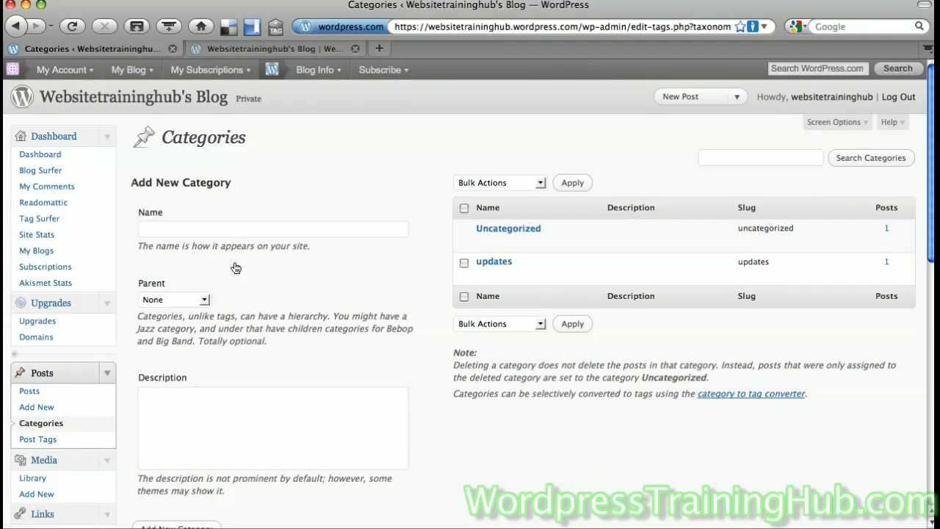
mouse_move(510, 235)
left_click(168, 232)
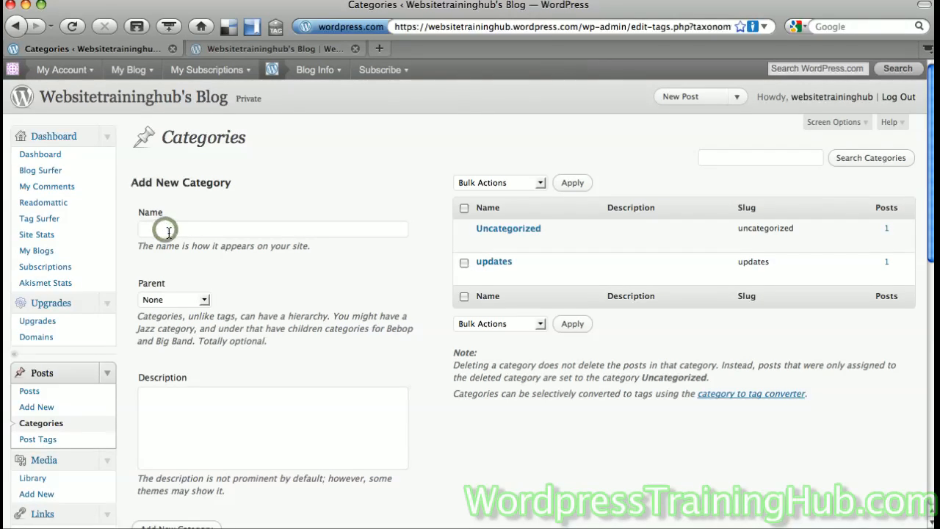
left_click(202, 300)
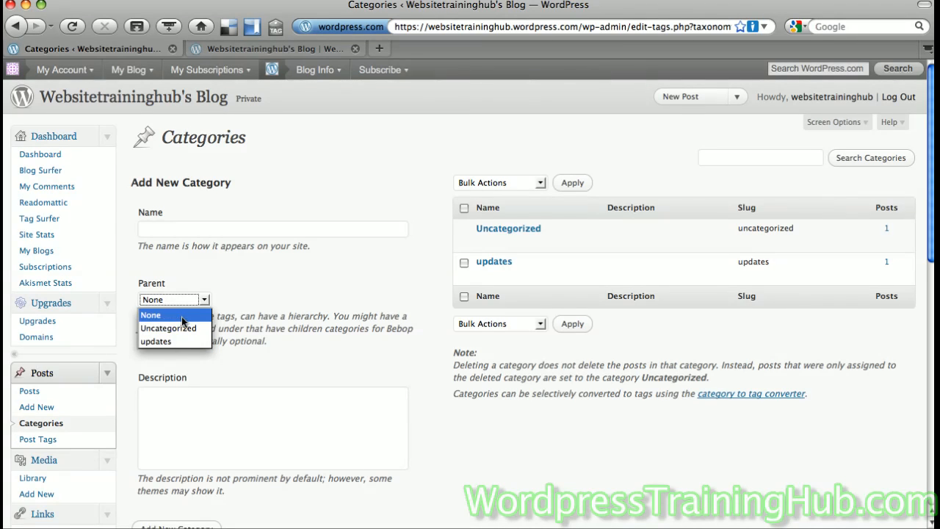
left_click(181, 316)
left_click(237, 299)
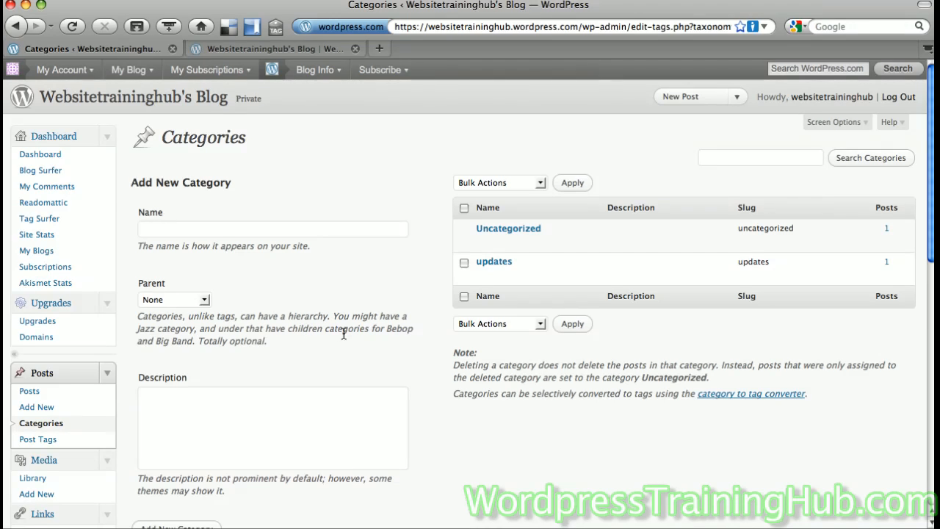
Step: Add a new category named "training" to the blog
left_click(382, 235)
type("training")
scroll(255, 297, "down", 1)
scroll(254, 299, "down", 3)
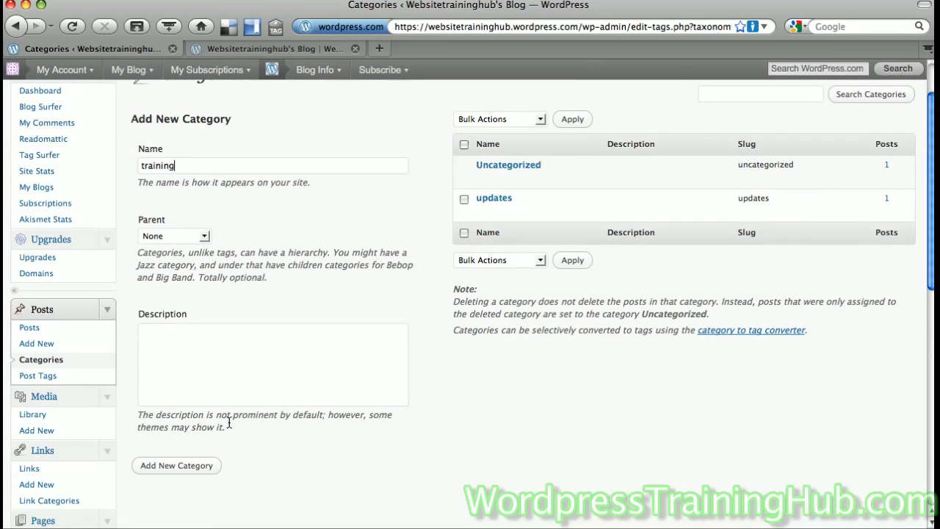
left_click(190, 471)
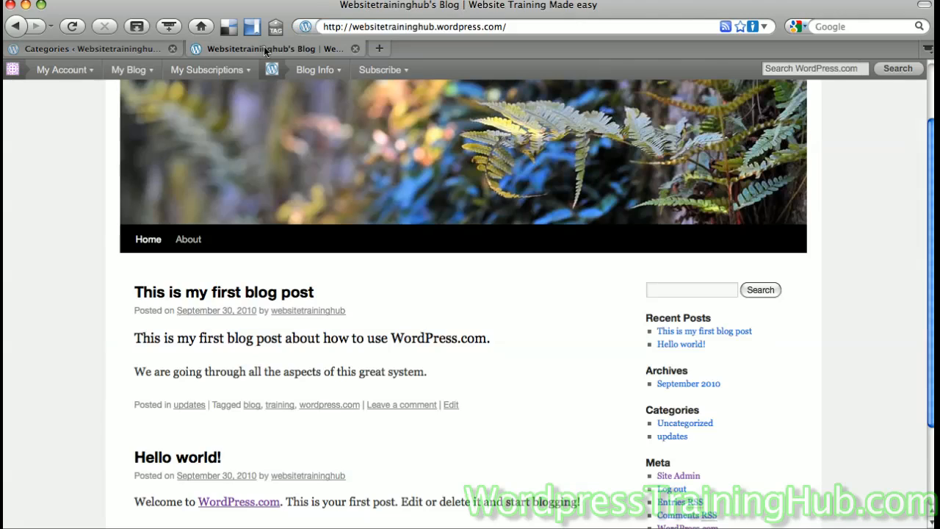
Step: Reload the public blog and open the "updates" category archive to check which posts it lists
left_click(264, 47)
left_click(72, 26)
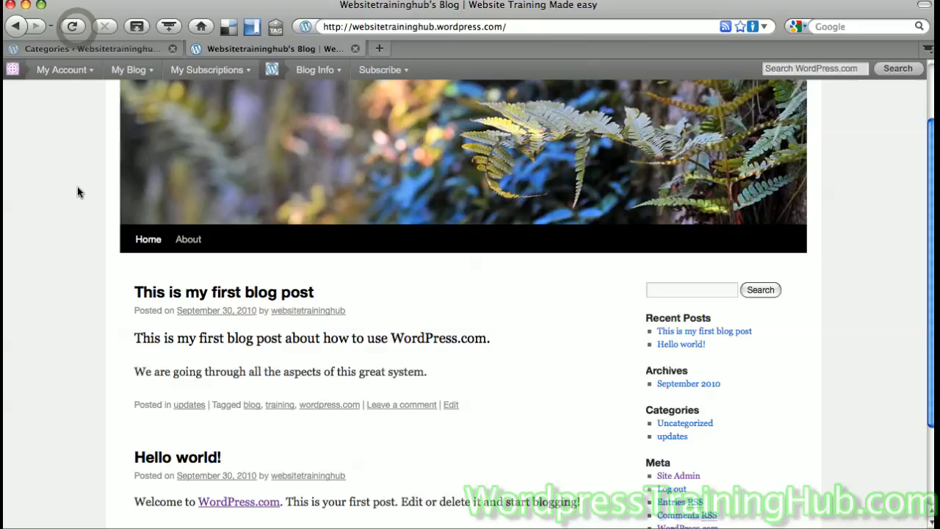
scroll(79, 192, "down", 3)
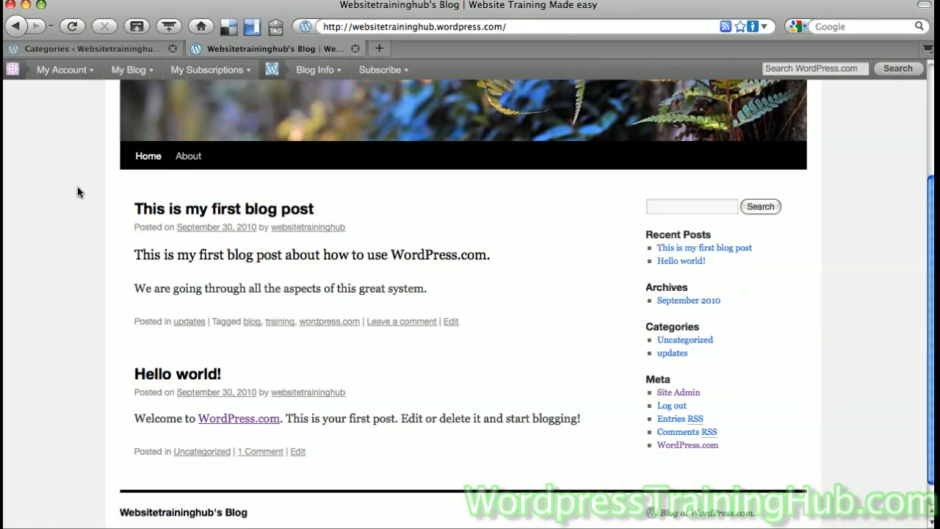
left_click(675, 354)
scroll(534, 370, "down", 3)
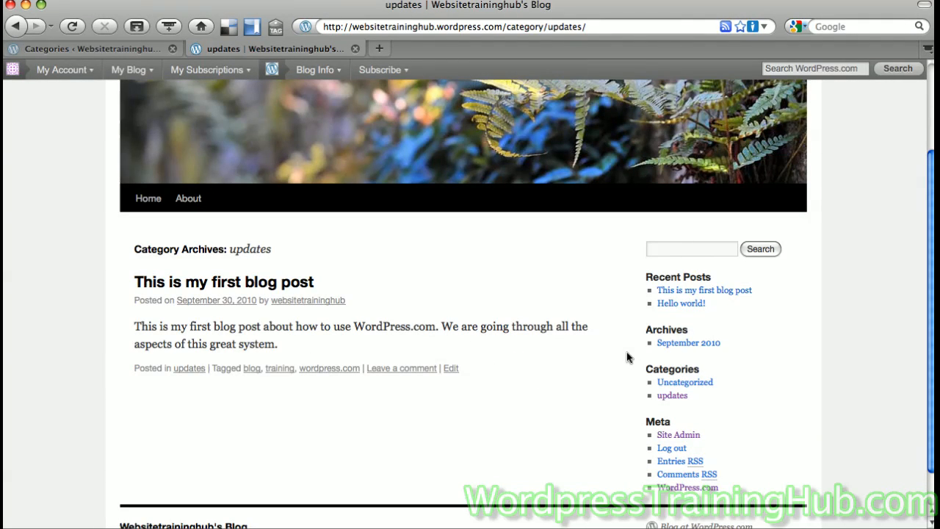
scroll(627, 358, "up", 1)
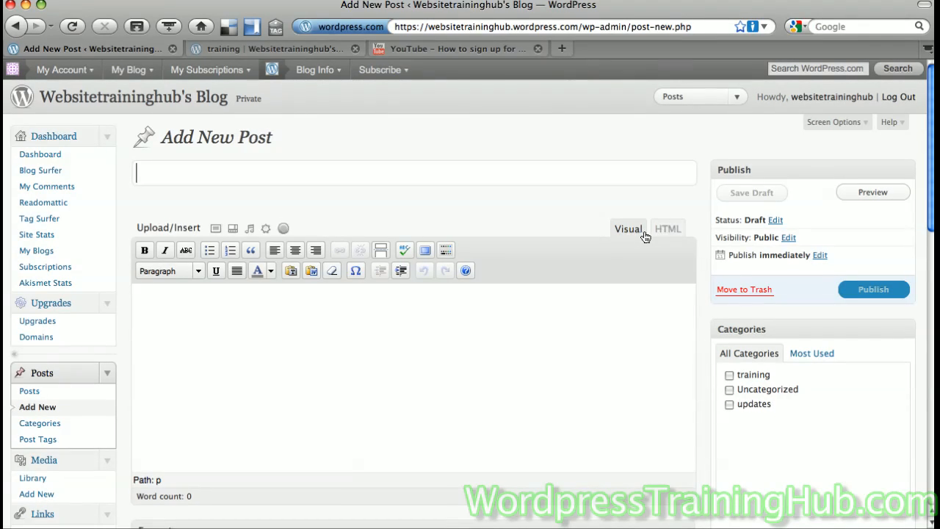
Step: Look at the new post's HTML and visual editing modes, and enter the lines "Underlined", "Bold" and "Normal" in the visual editor
left_click(629, 232)
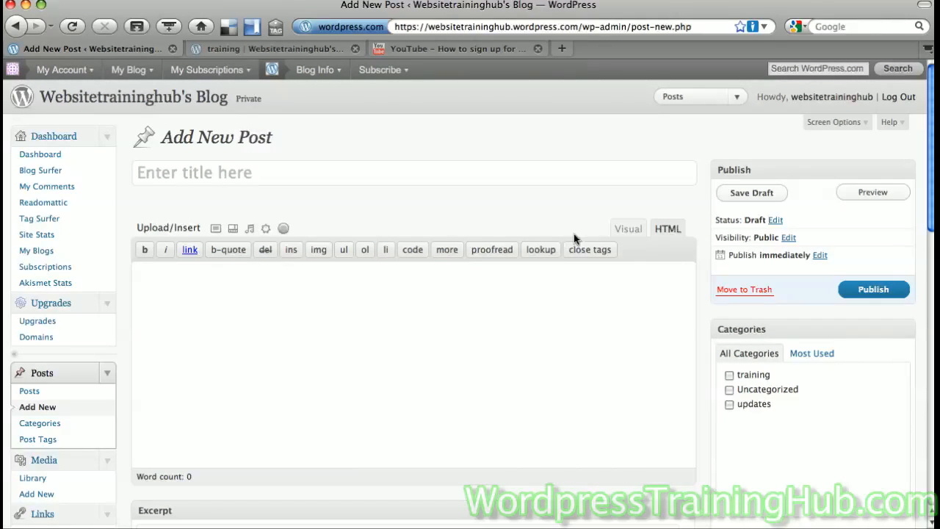
left_click(628, 230)
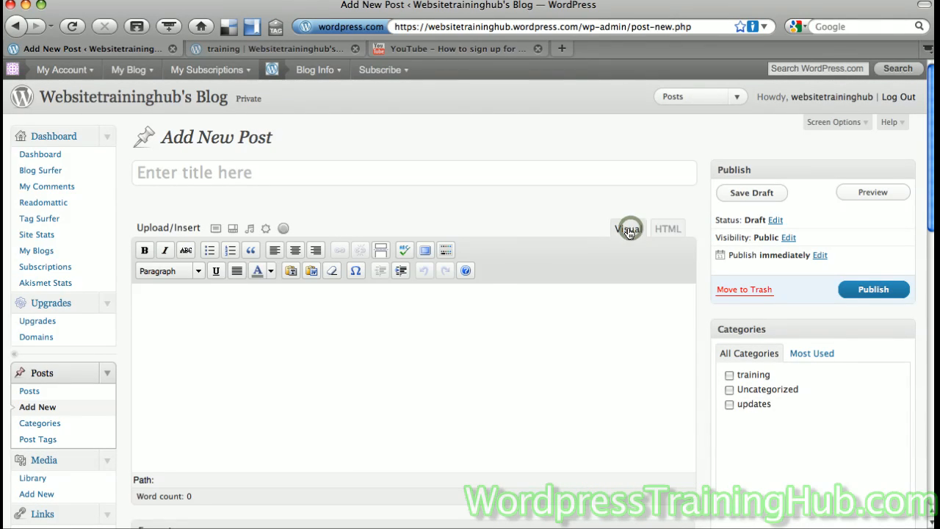
left_click(473, 303)
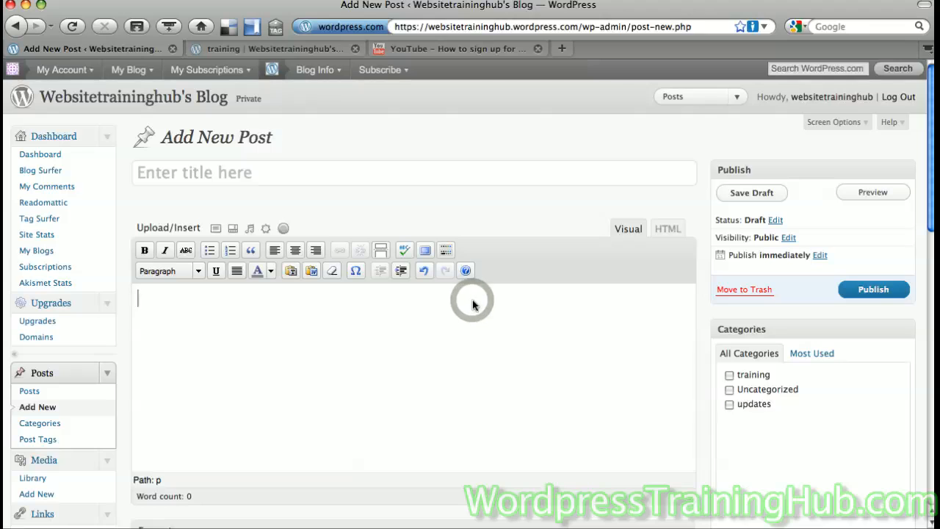
type("Underlined Bold Normal")
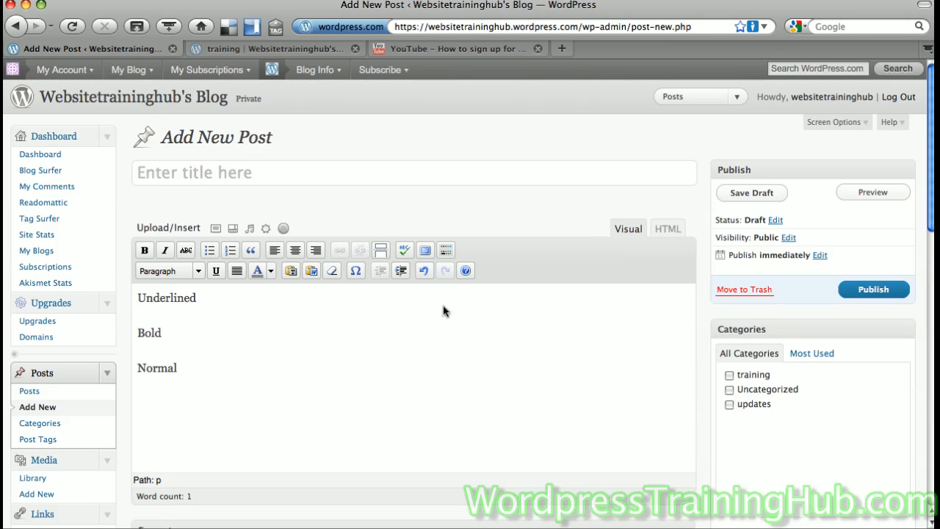
Step: Underline the word "Underlined" and make the word "Bold" bold in the post body
double_click(202, 299)
left_click(216, 271)
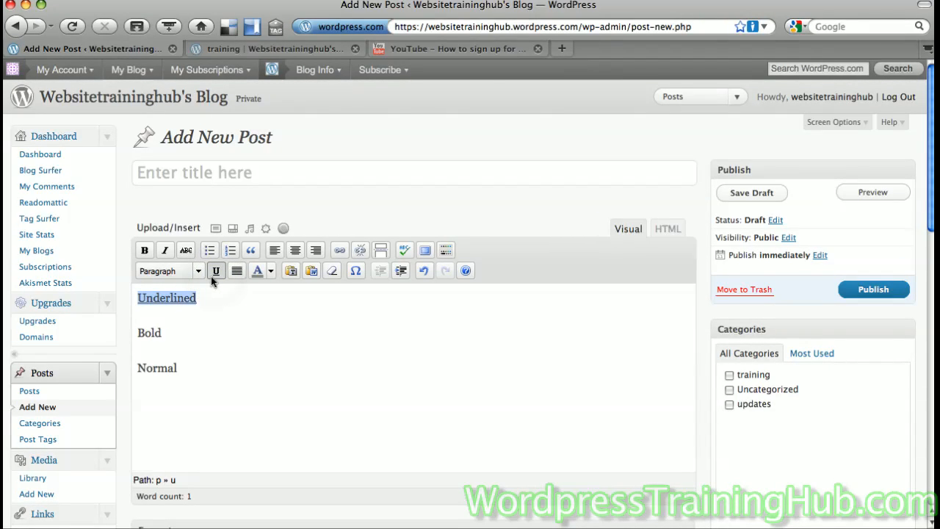
left_click(199, 308)
double_click(161, 333)
left_click(143, 251)
left_click(179, 329)
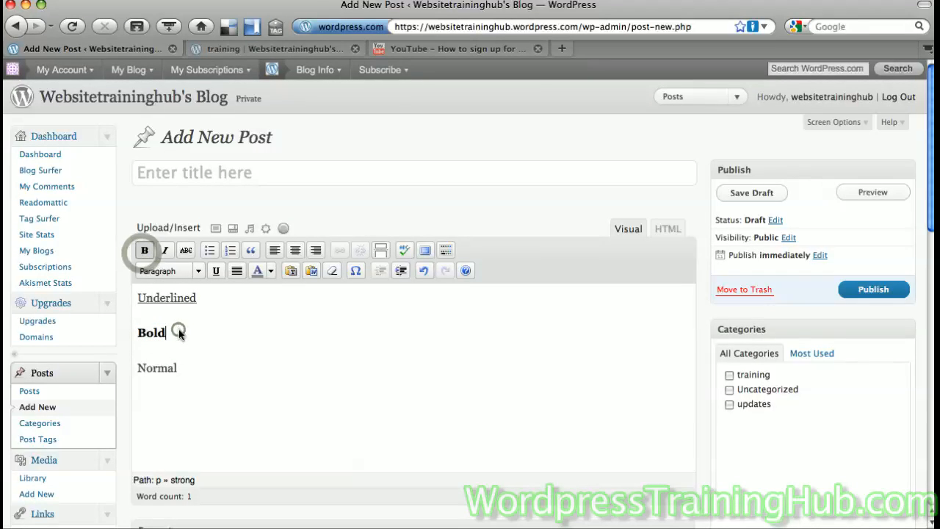
Step: Extend the last line to "Normal with blue" and colour the whole line dark blue
left_click(183, 367)
type("with blue")
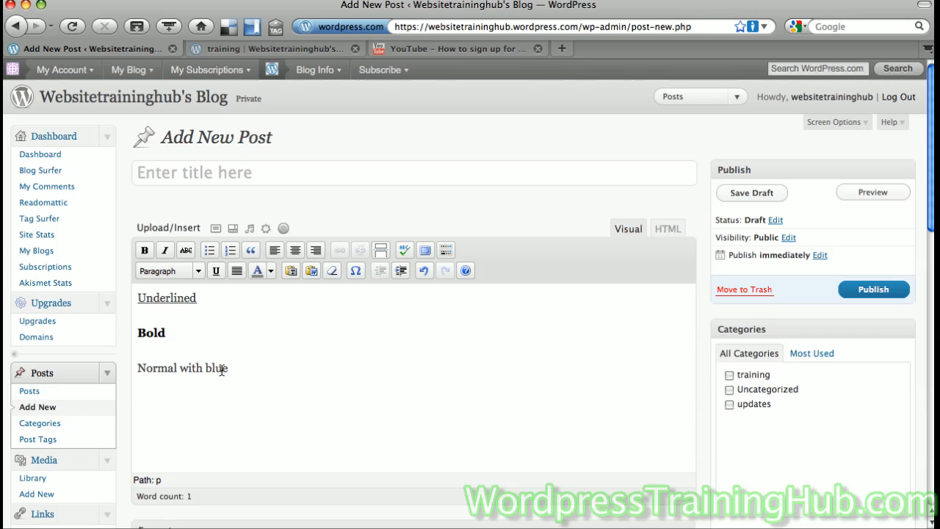
left_click_drag(209, 368, 131, 362)
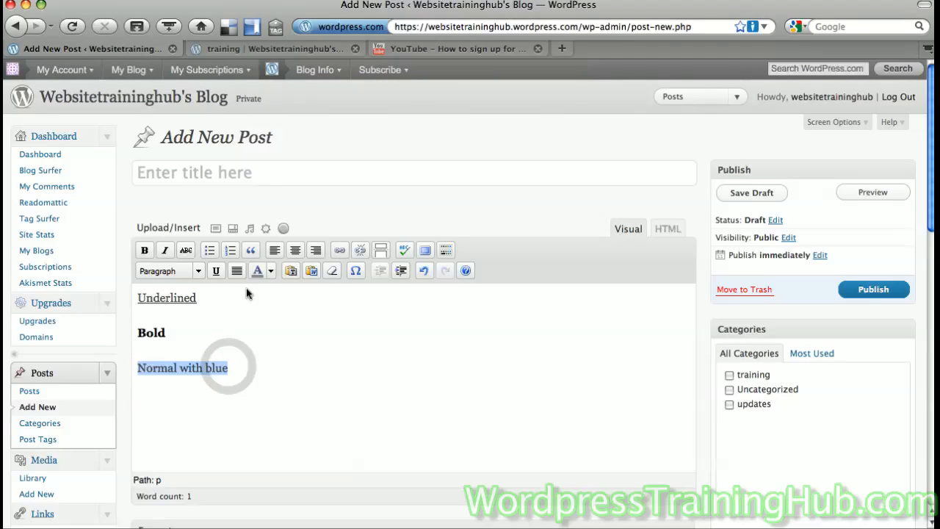
left_click(270, 273)
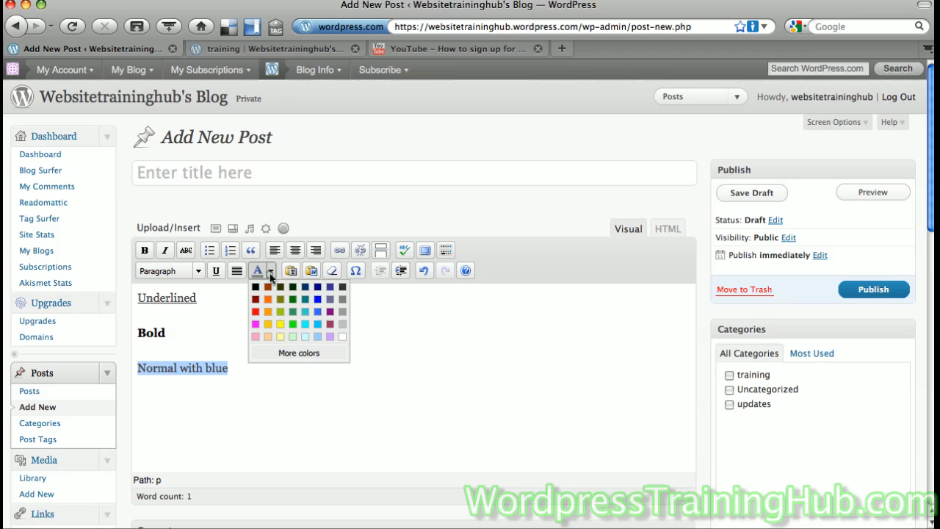
left_click(318, 288)
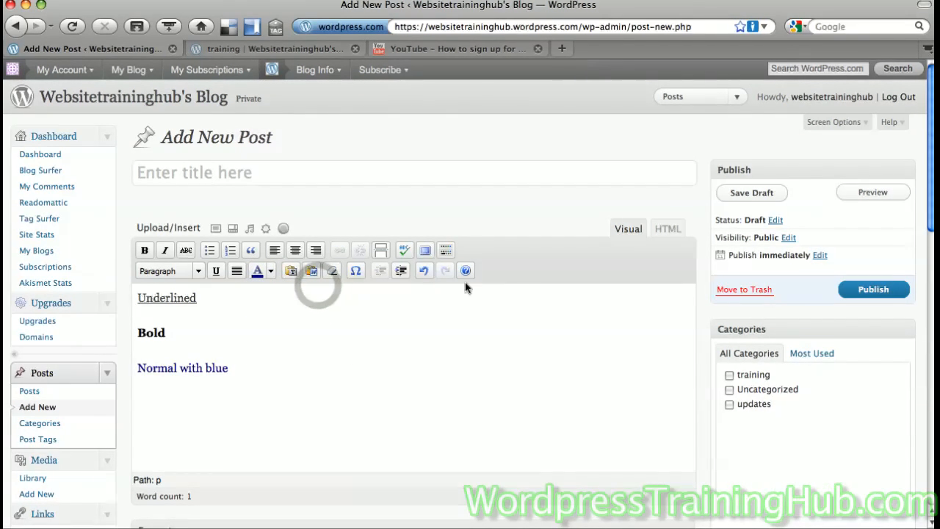
Step: Examine the HTML code behind the formatted lines, including the colour code, compare it with the visual view and return to the visual editor
left_click(670, 232)
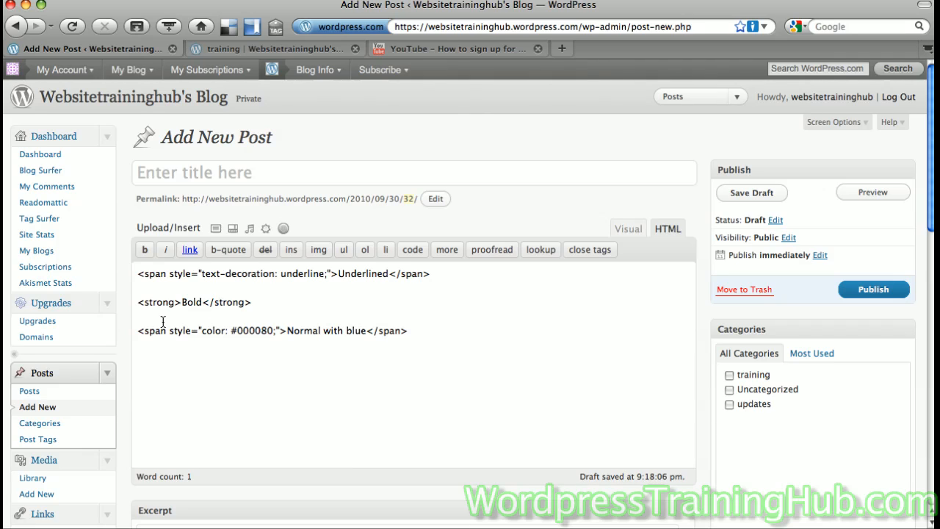
double_click(255, 332)
left_click(447, 338)
left_click(636, 232)
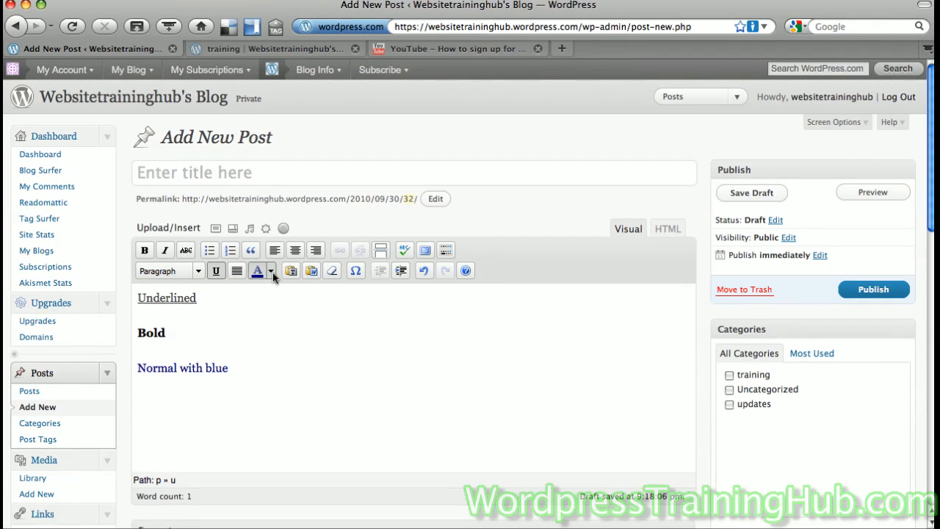
left_click(670, 233)
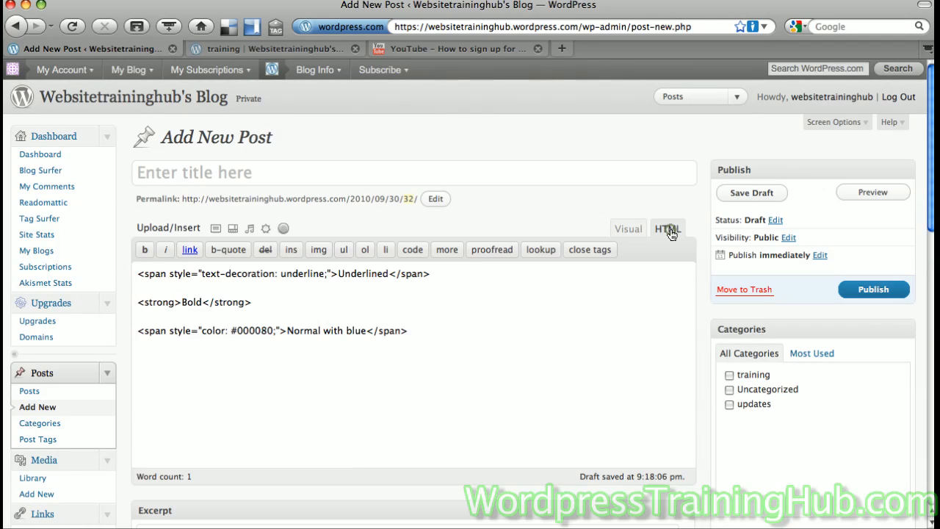
left_click(630, 231)
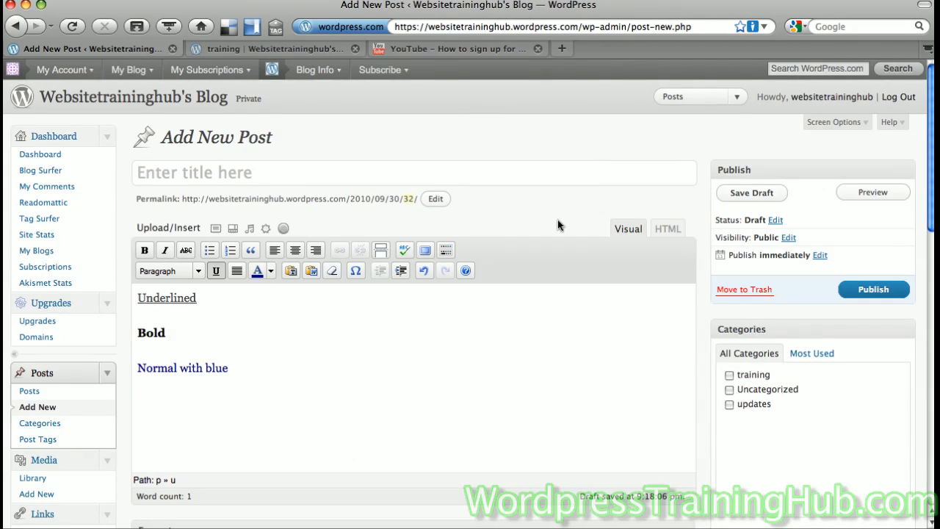